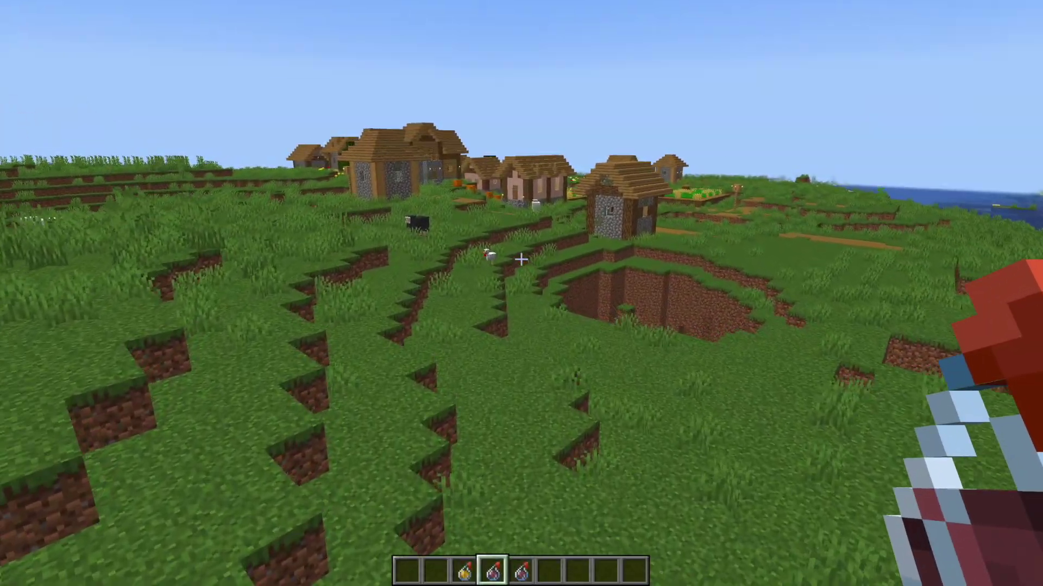
Walk across the grassland into the village, up to the pumpkins beside the dirt path
key("w")
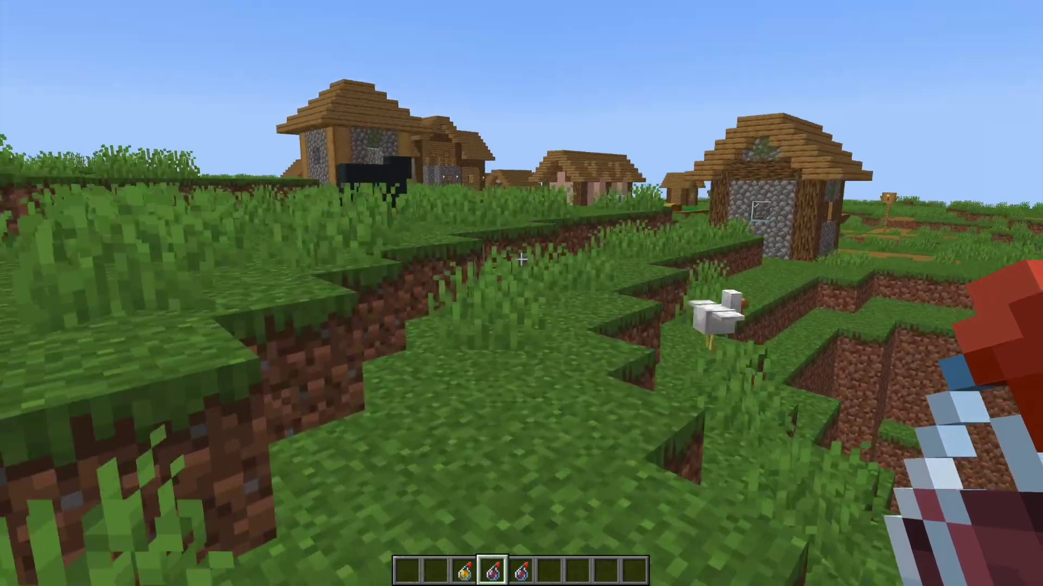
key("w")
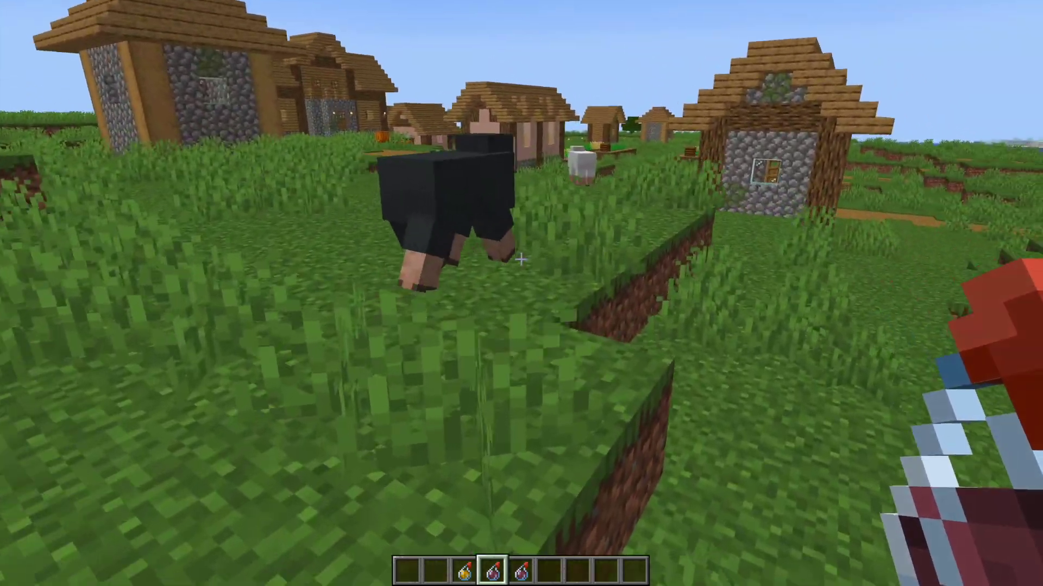
key("w")
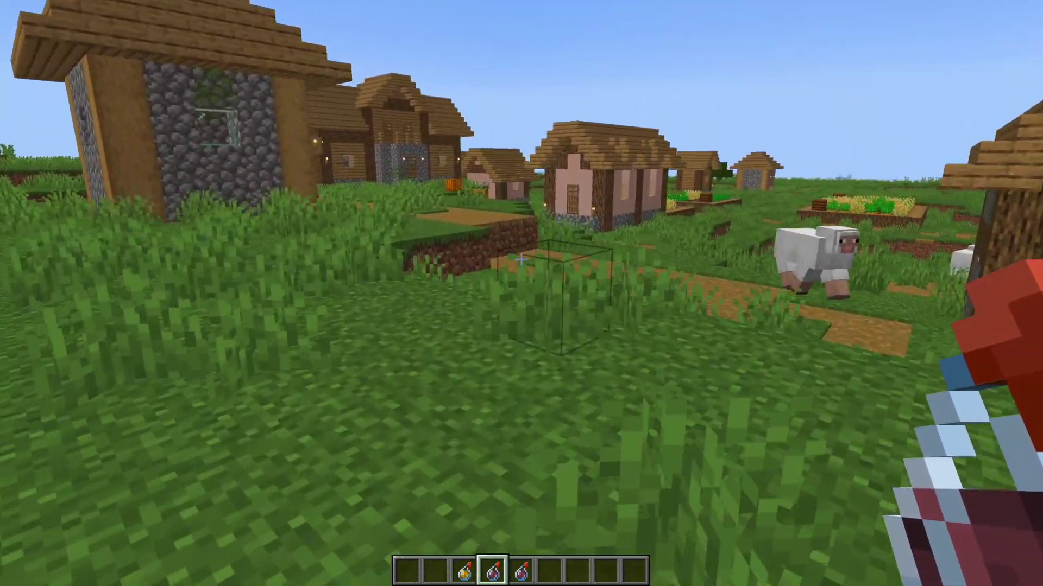
key("w")
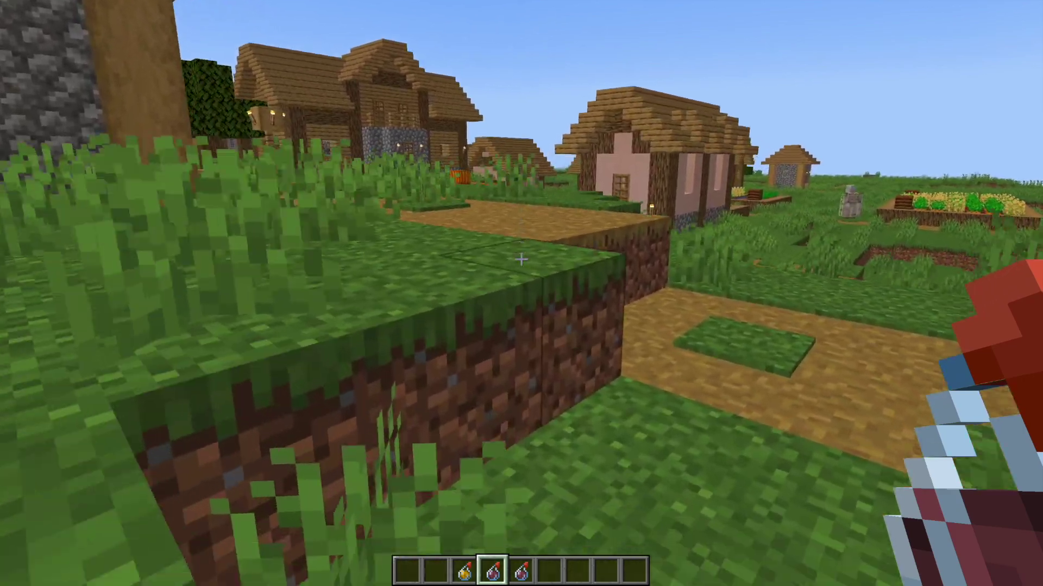
key("w")
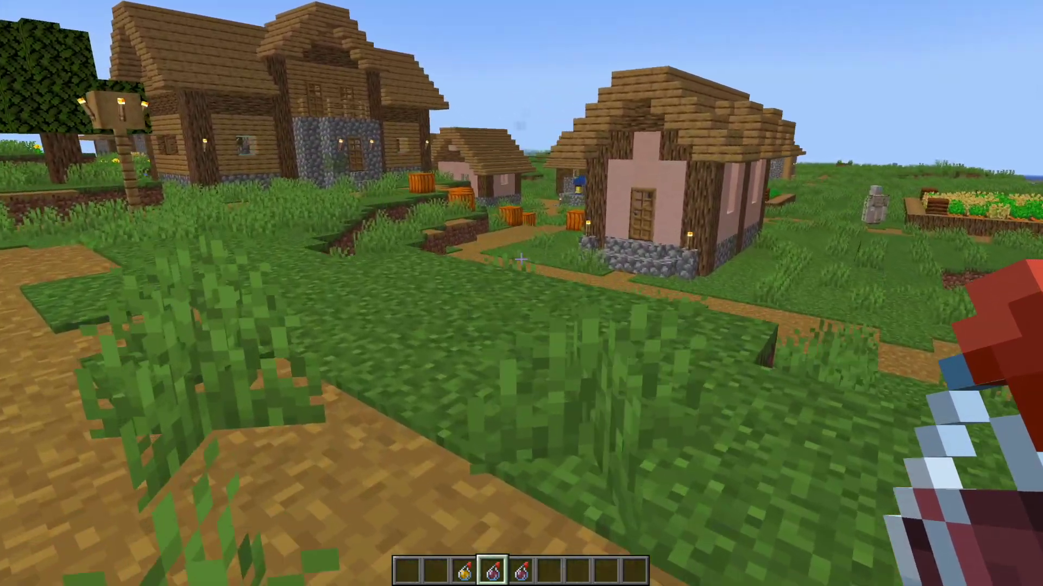
key("w")
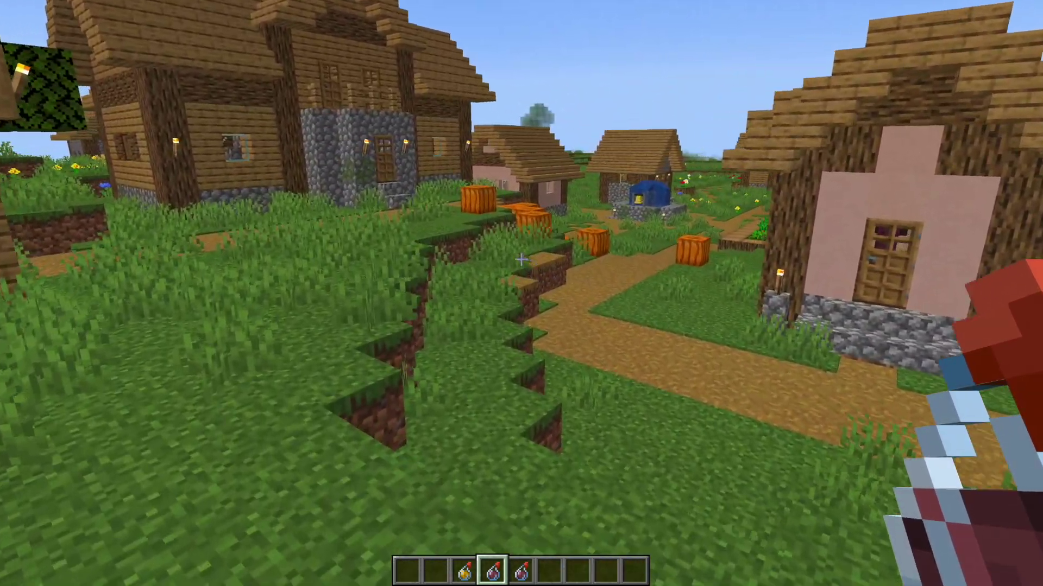
key("w")
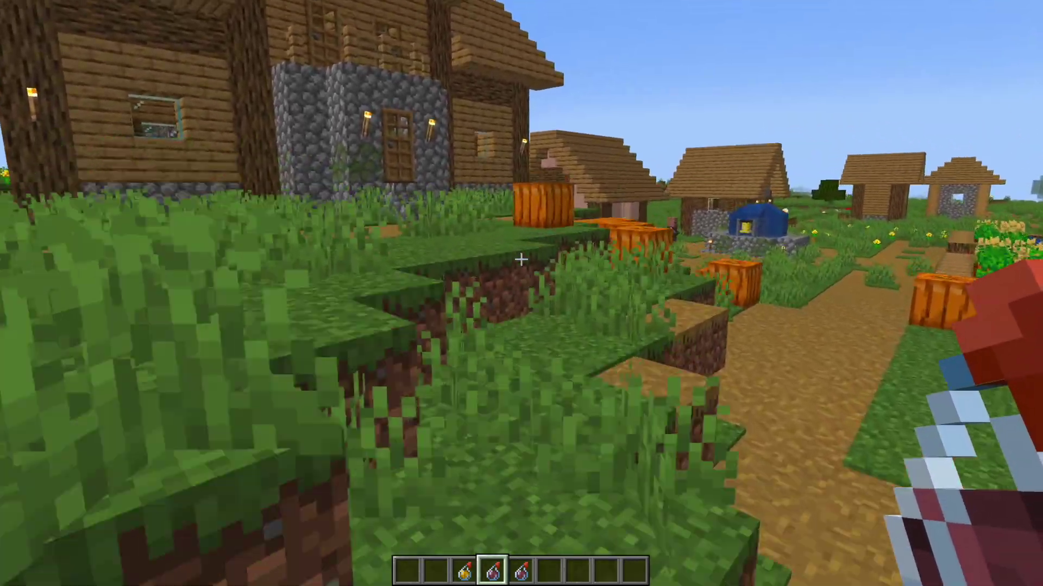
key("w")
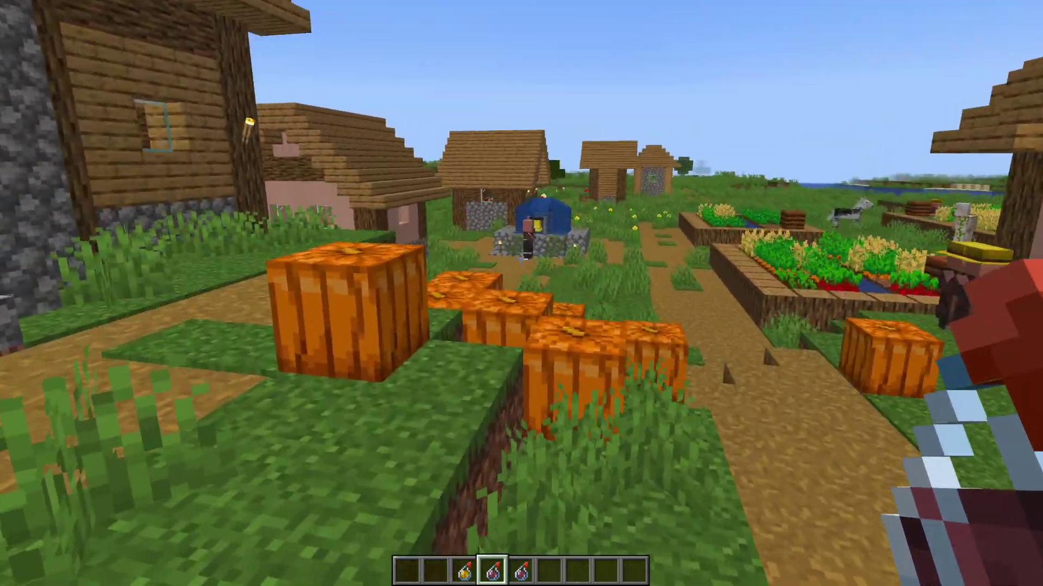
Continue along the village path past the bell, checking the Splash Try potion and ending with TEST DRINK in hand
key("3")
key("w")
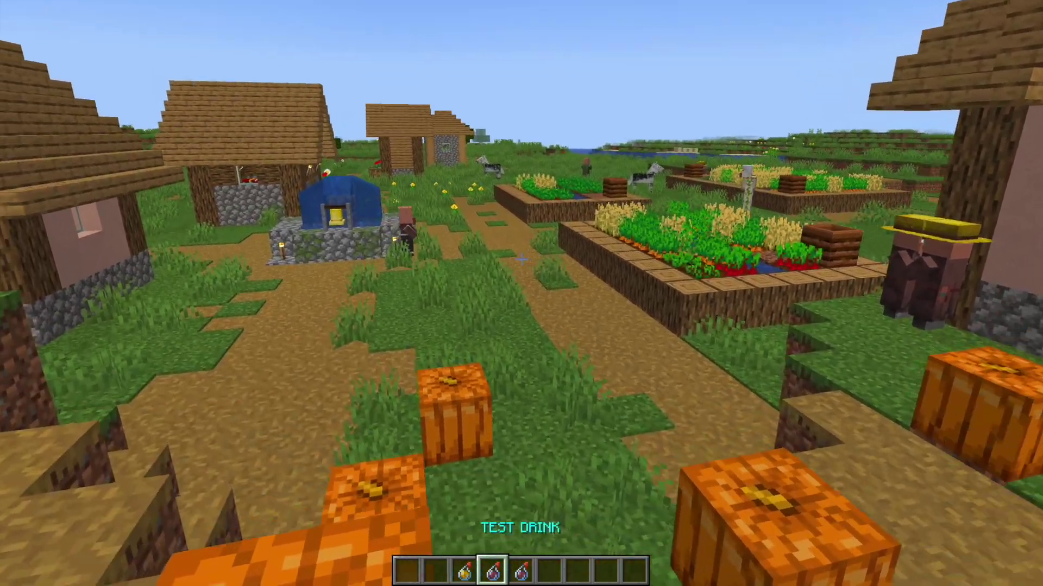
key("w")
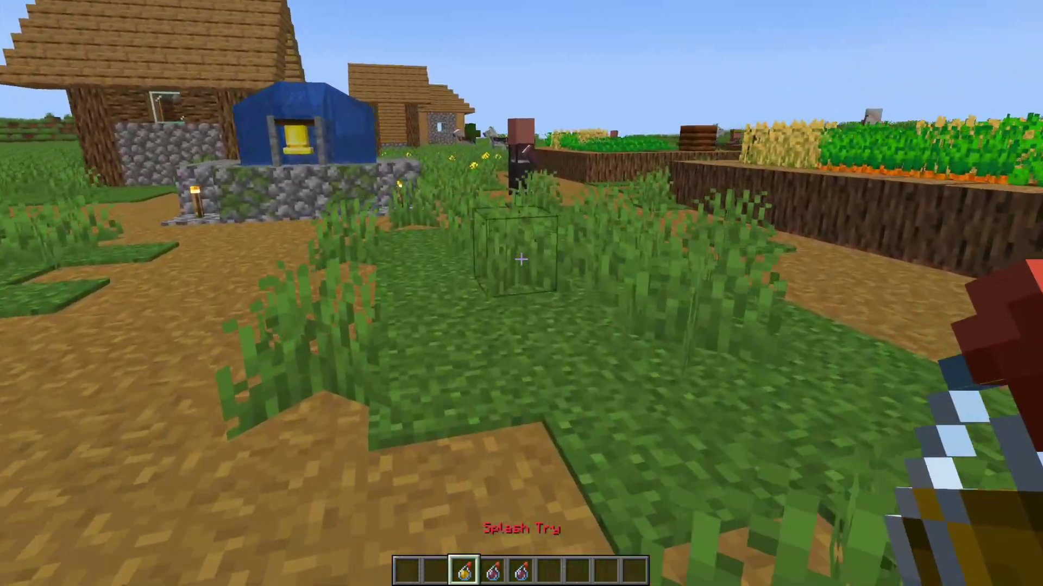
key("5")
key("w")
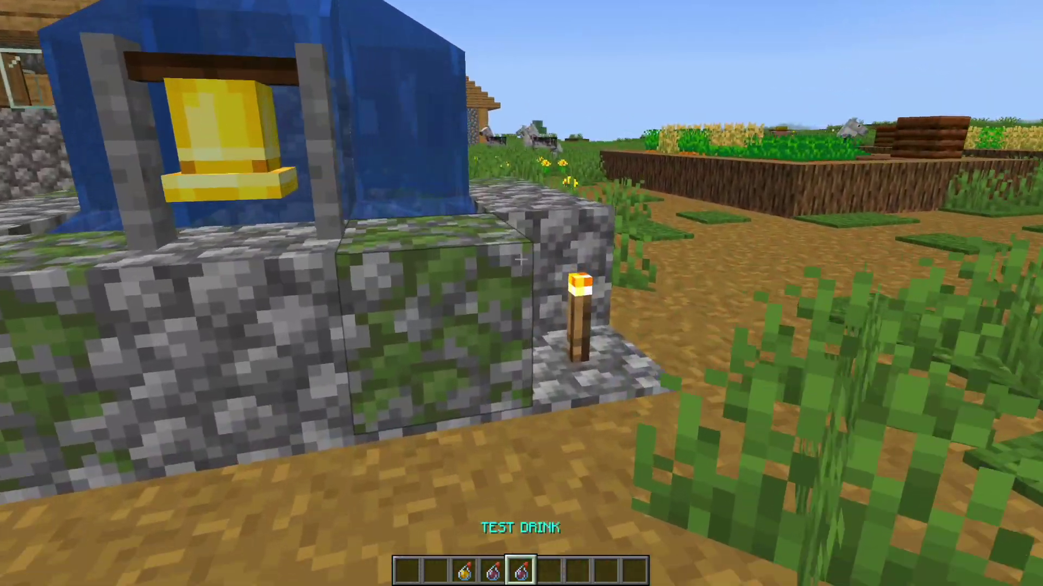
Switch the game mode to survival with a chat command and throw the Splash Try potion at the path
type("/gm 0")
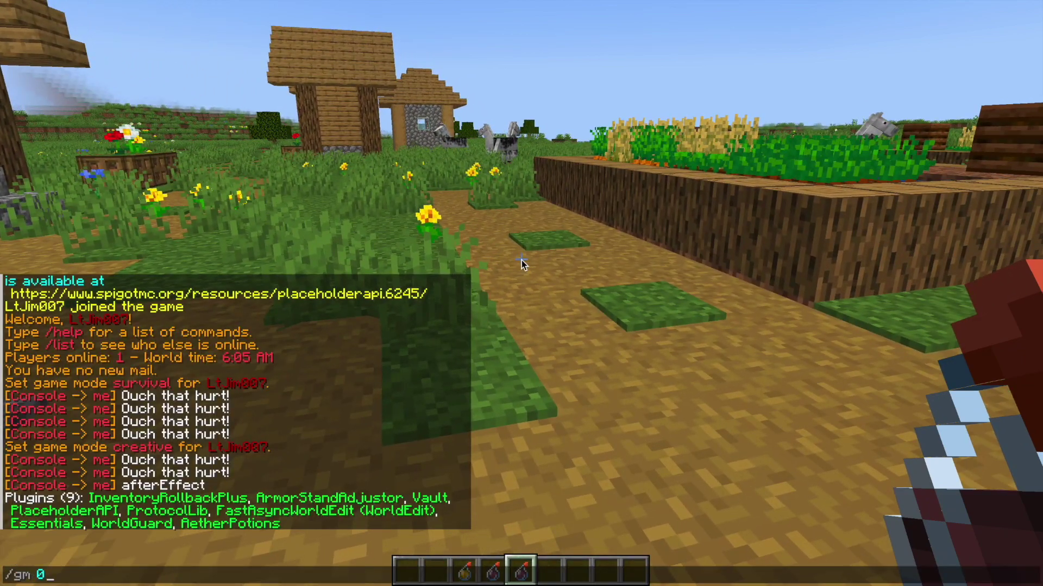
key("Return")
key("3")
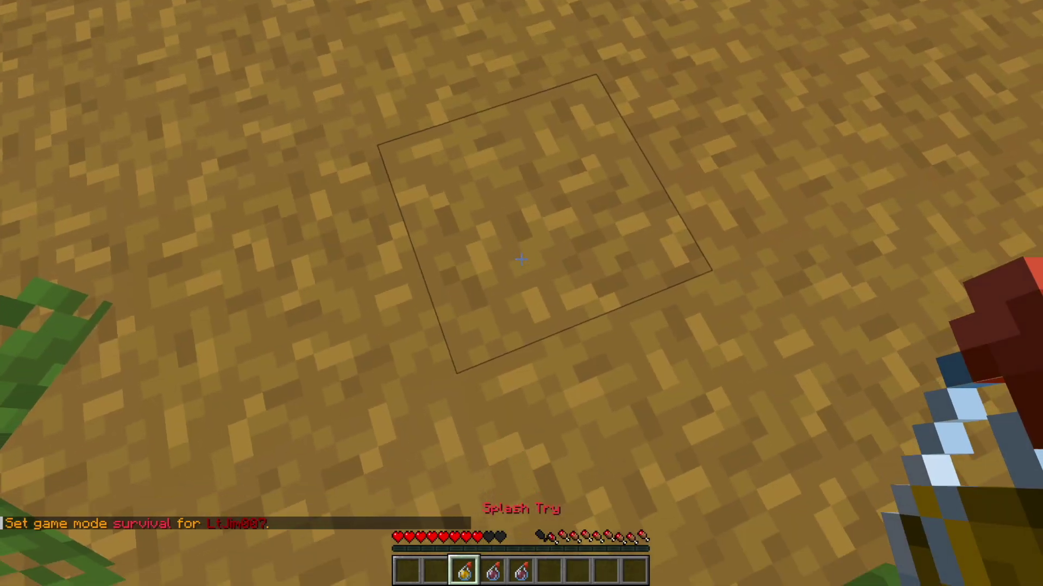
right_click(520, 260)
Hold the iron ingots and jump up onto the log border of the village crop farm
key("1")
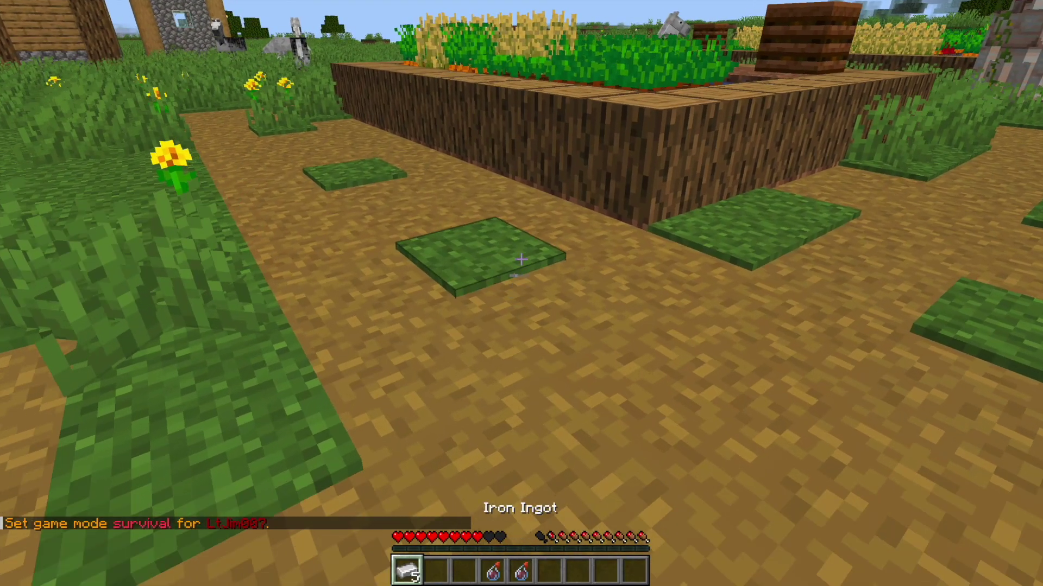
key("w")
key("space")
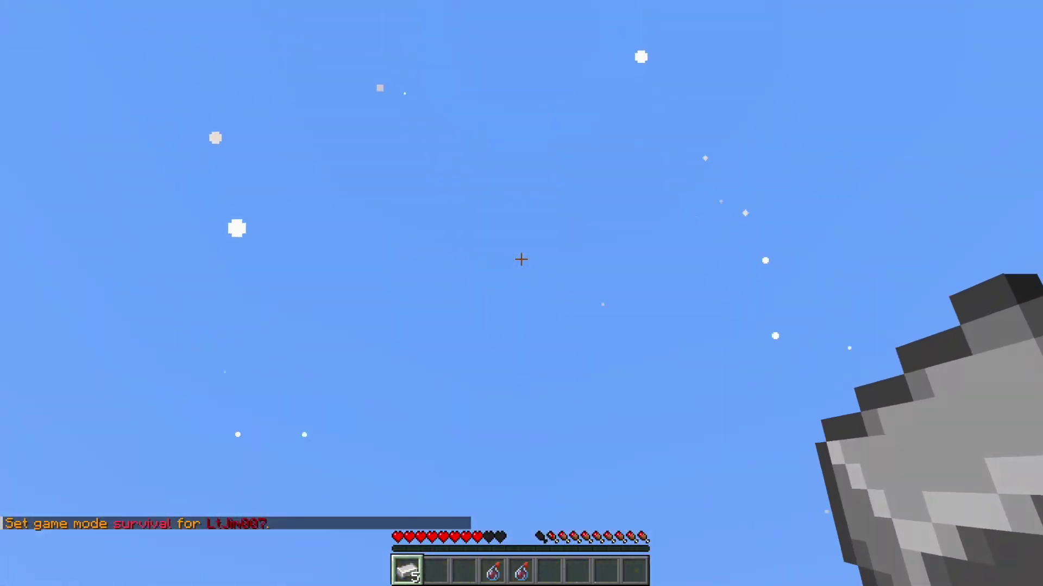
key("w")
key("space")
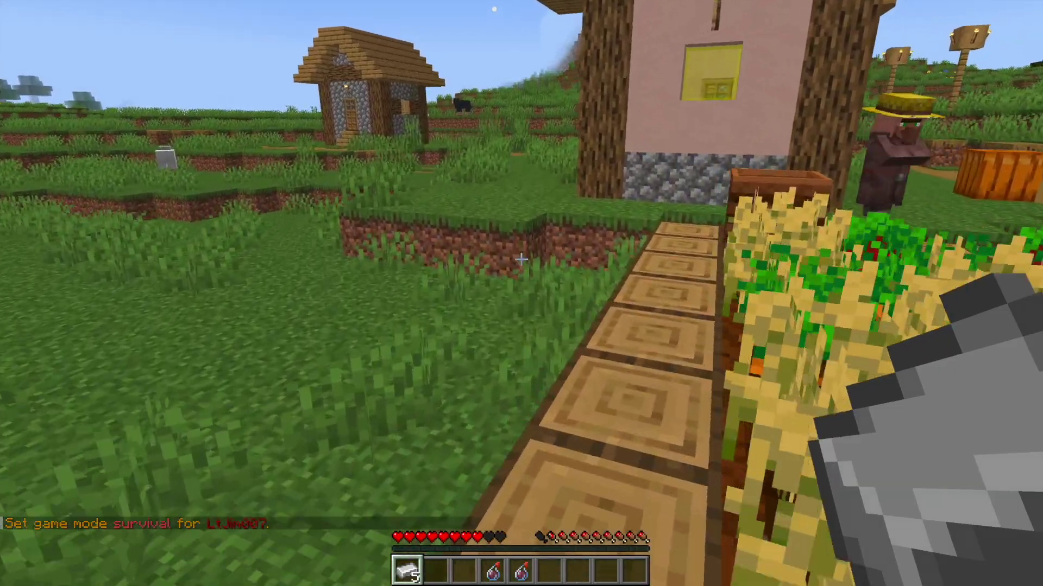
Use the TEST DRINK potion on the path beside the crop farm, and respawn after dying
key("5")
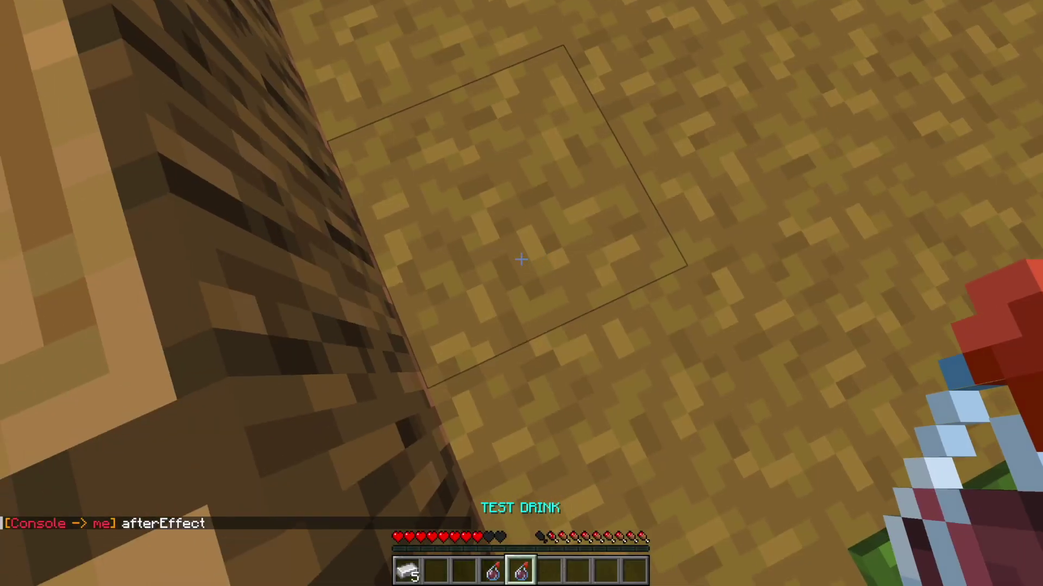
right_click(520, 260)
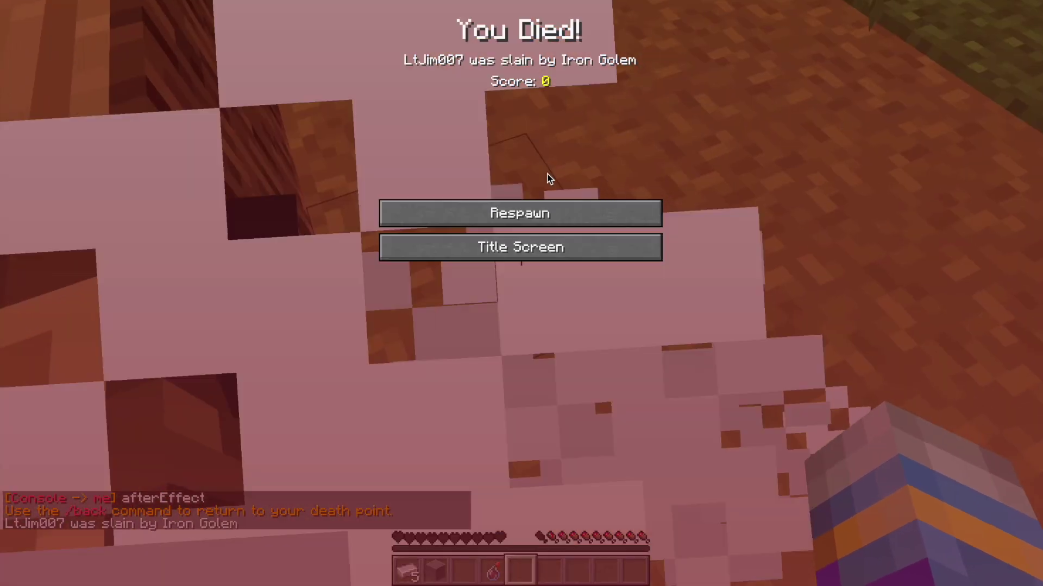
left_click(550, 209)
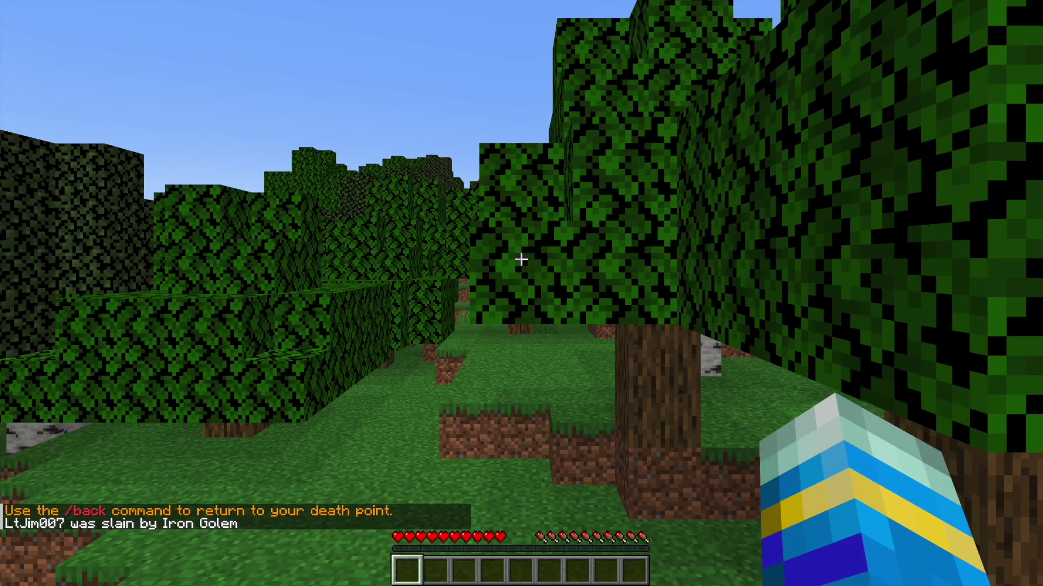
Walk through the forest and set the game mode to creative with the command /gm 1
key("w")
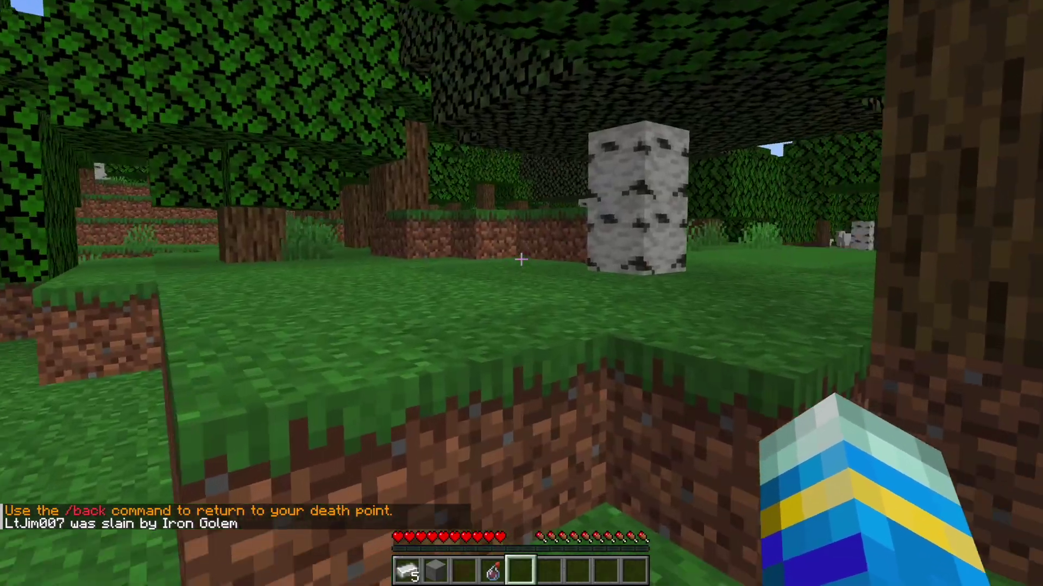
key("slash")
type("fg")
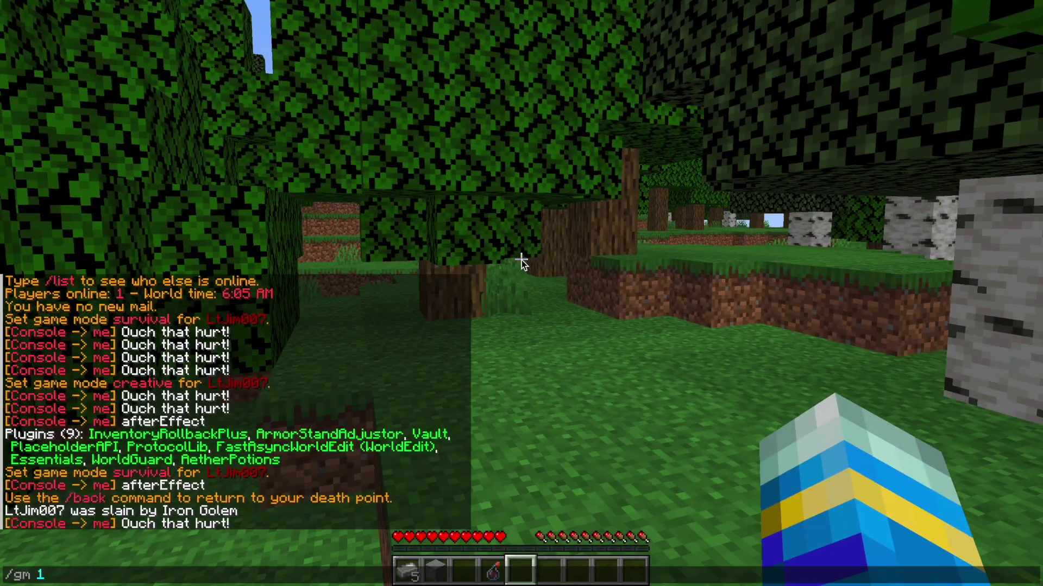
key("Return")
key("w")
key("t")
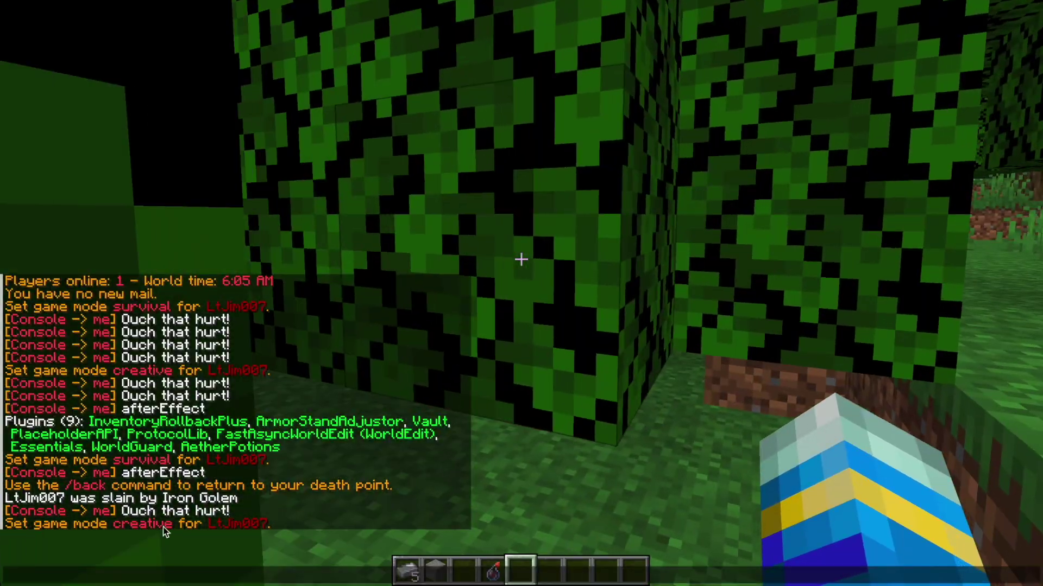
key("Escape")
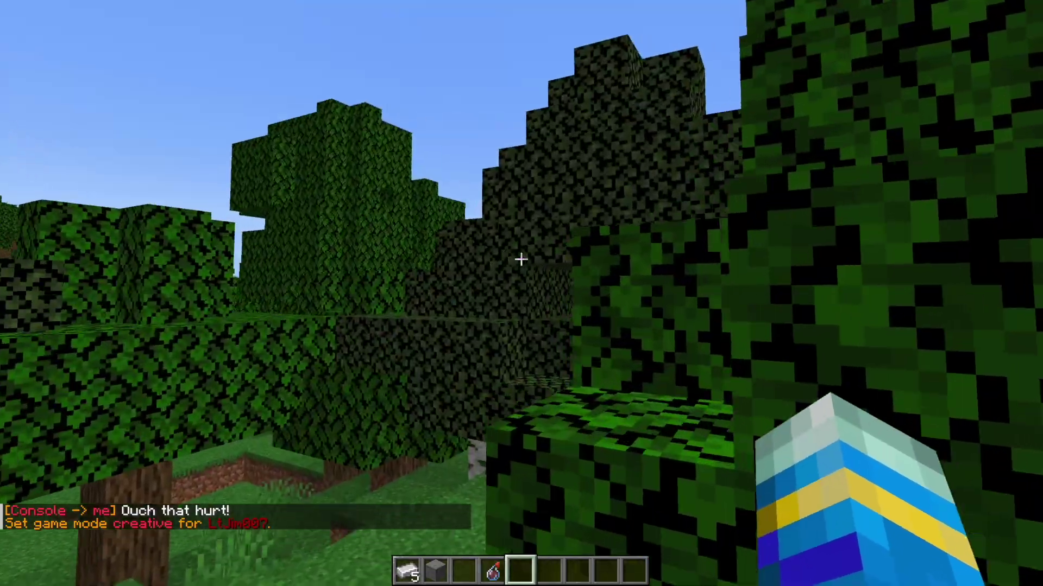
Use the remaining TEST DRINK potion on the grass and clear the ingots and blocks from the hotbar
key("4")
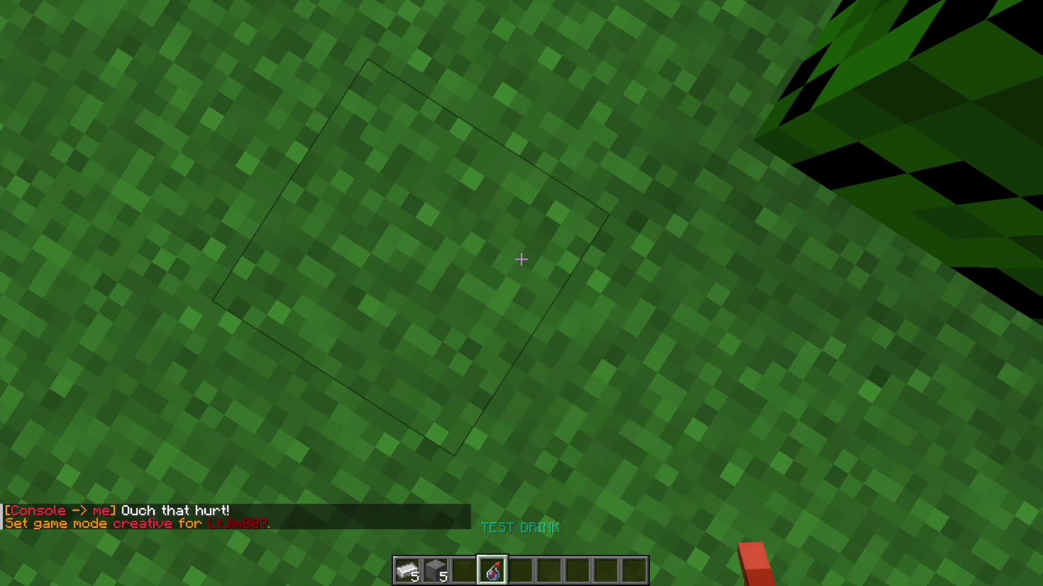
right_click(521, 259)
key("e")
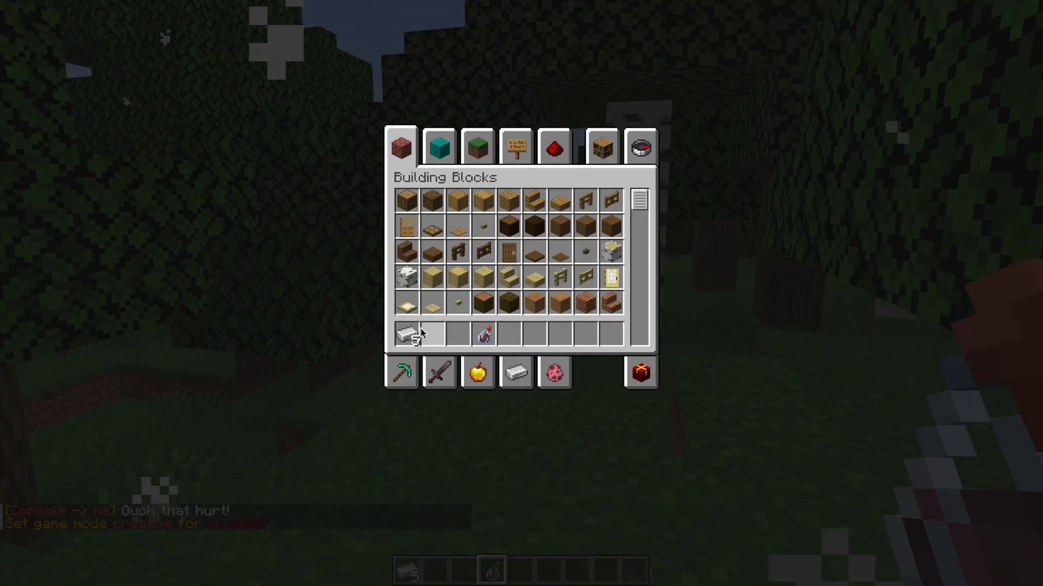
key("e")
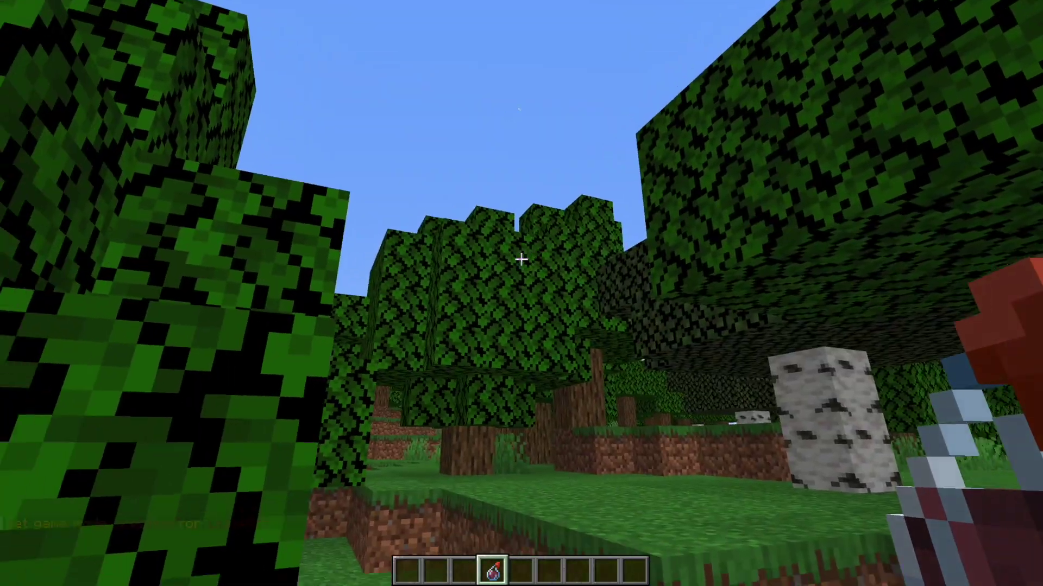
Fly up above the trees and show the AetherPotions command help in the chat
key("space")
key("w")
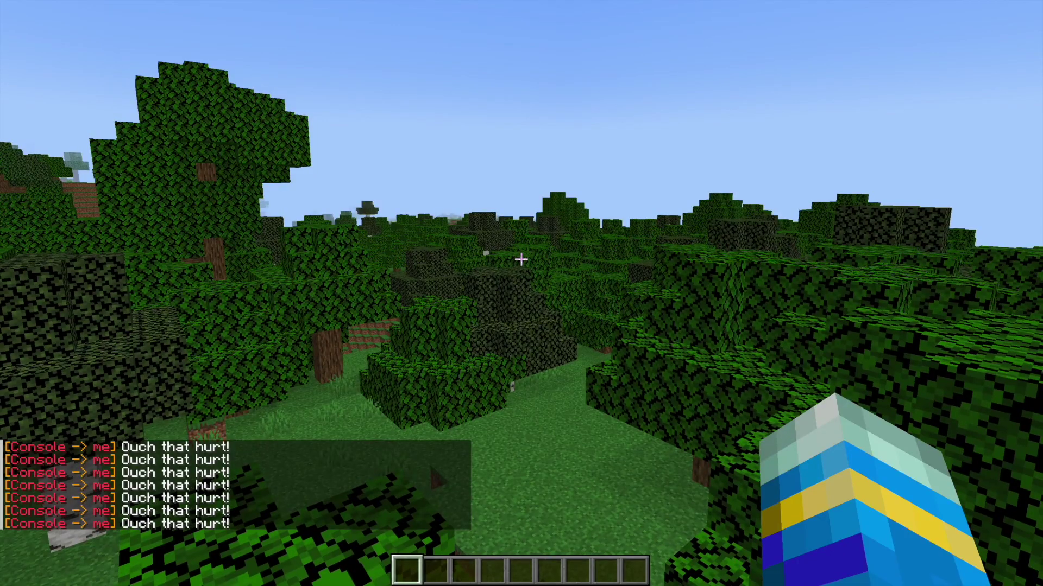
type("/aetherpotions")
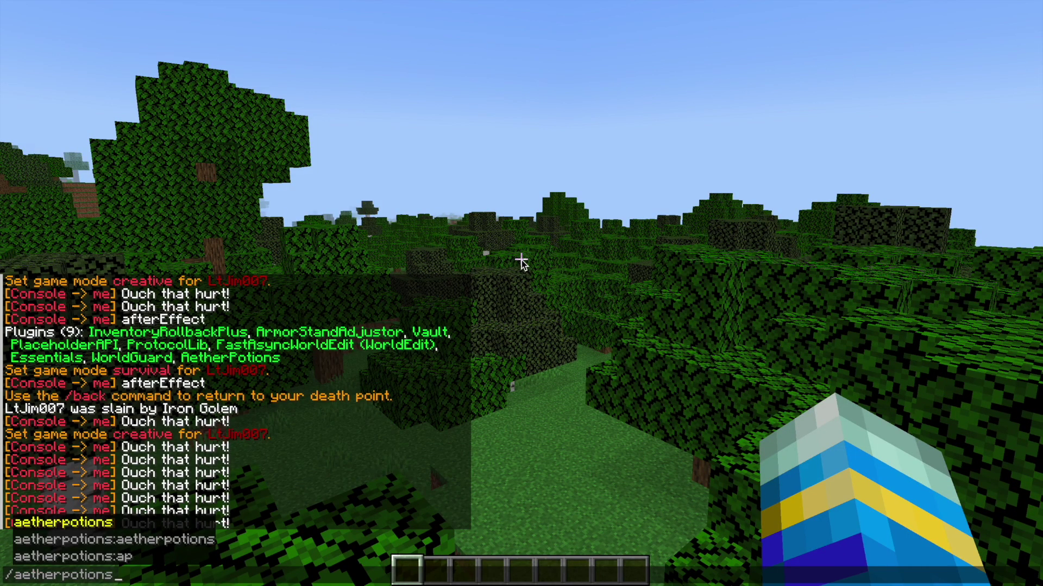
type(" g")
type("help")
key("Return")
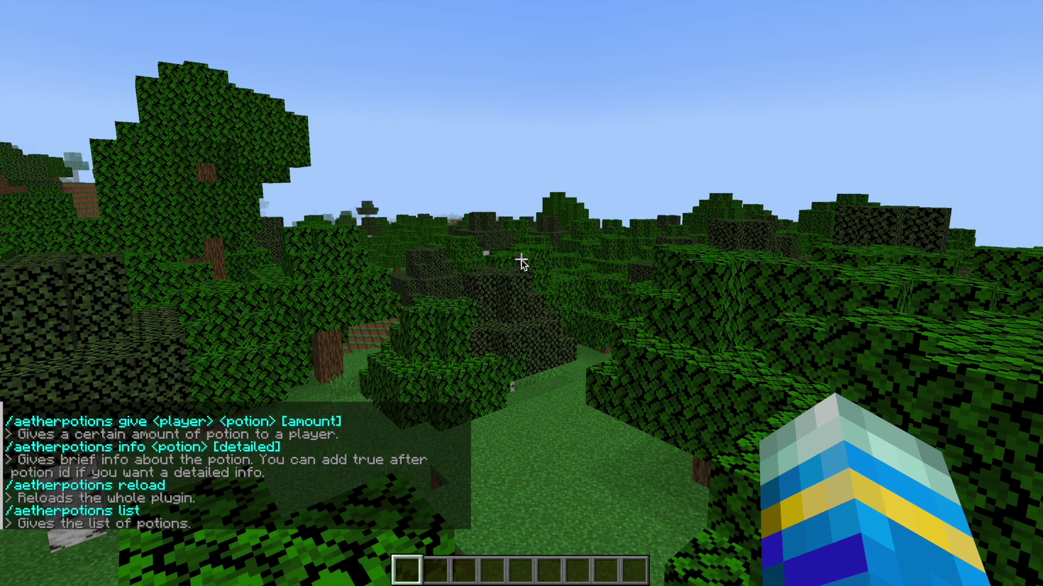
List the available AetherPotions potions with the /ap list command
type("/ap")
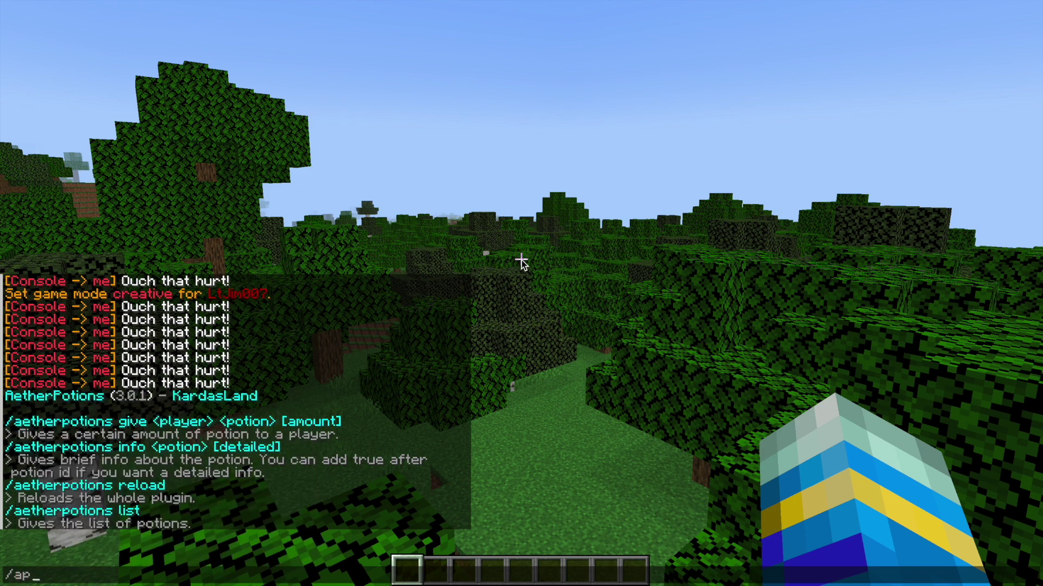
key("BackSpace")
type("list")
key("Return")
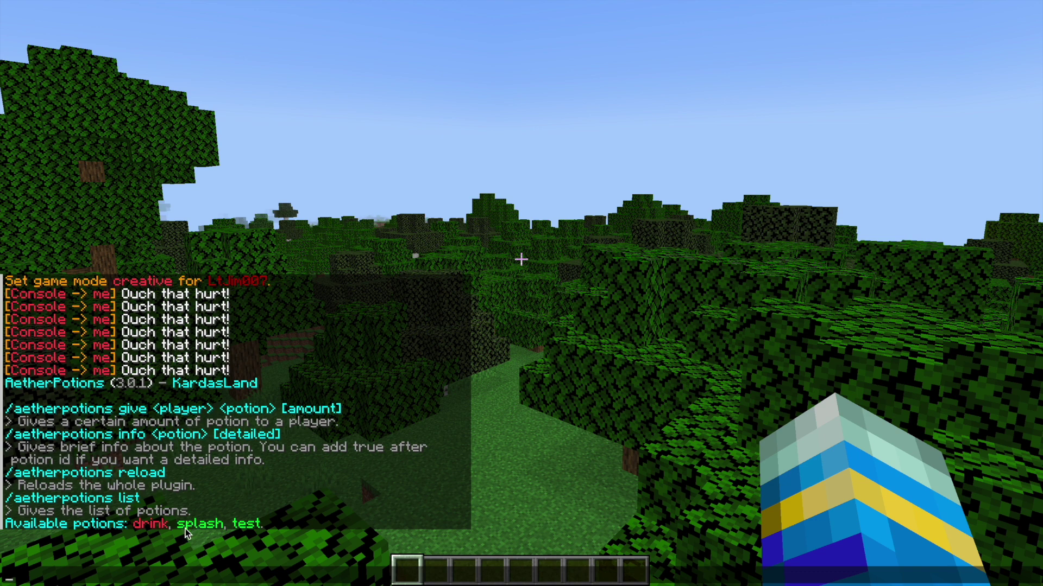
Give the own player the test potion with the /ap give command
type("/")
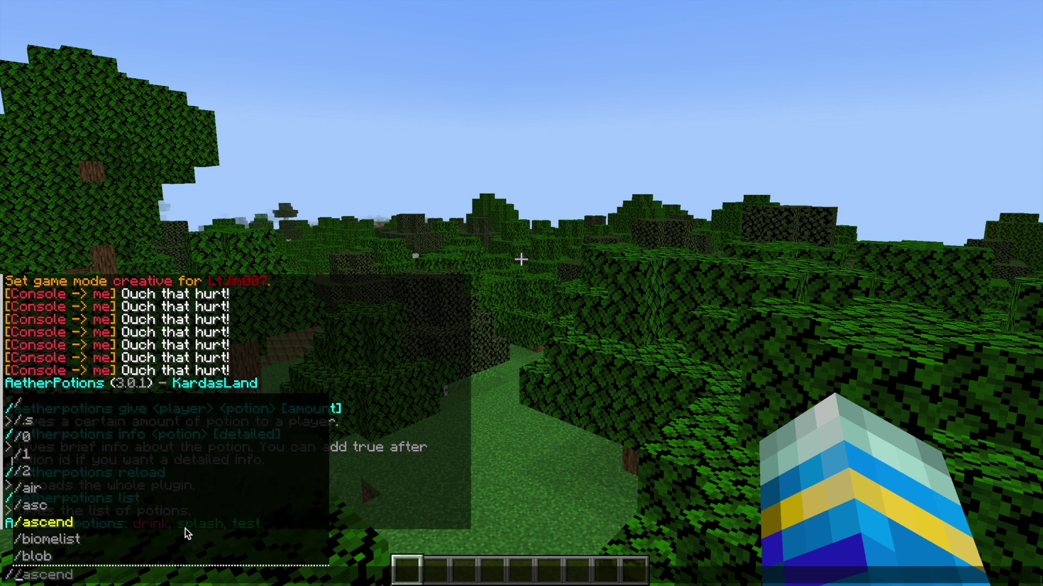
key("BackSpace")
key("BackSpace")
key("BackSpace")
key("BackSpace")
key("BackSpace")
type("p give")
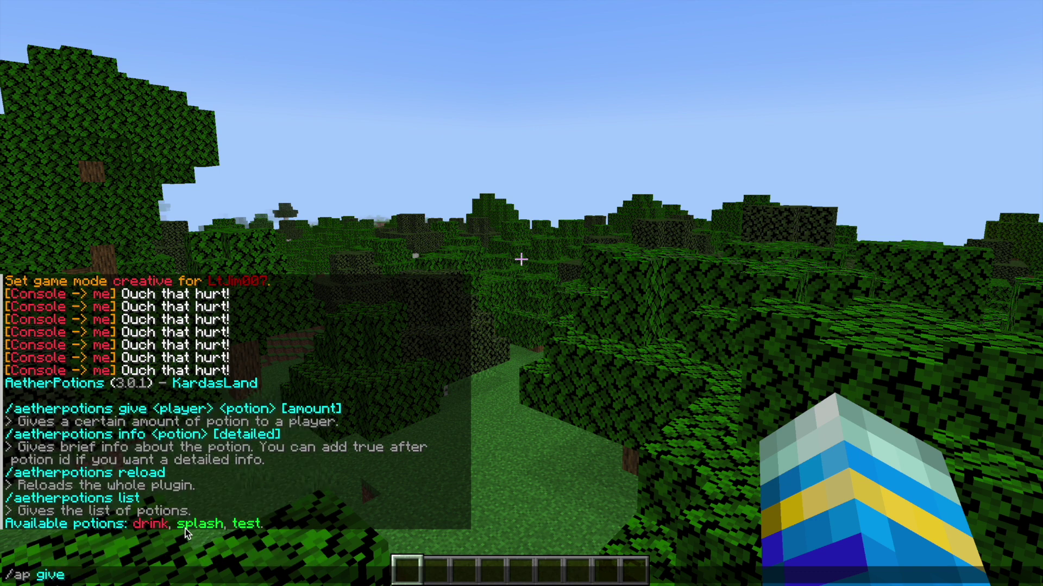
type(" LtJim007 test")
key("Return")
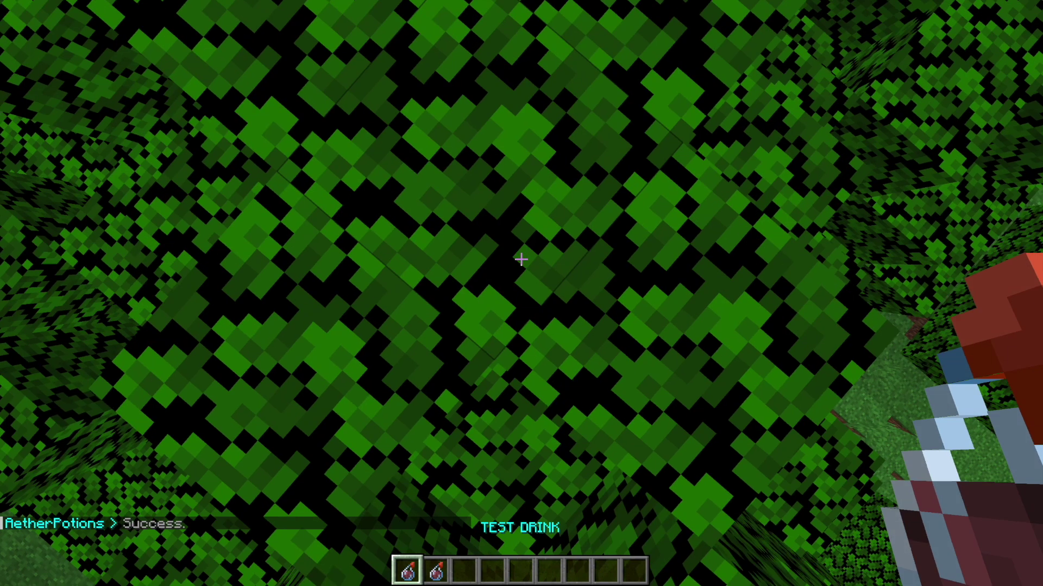
Use a TEST DRINK potion on the tree leaves below and open the chat for another command
scroll(521, 260, "up", 2)
scroll(521, 260, "down", 2)
right_click(521, 260)
key("t")
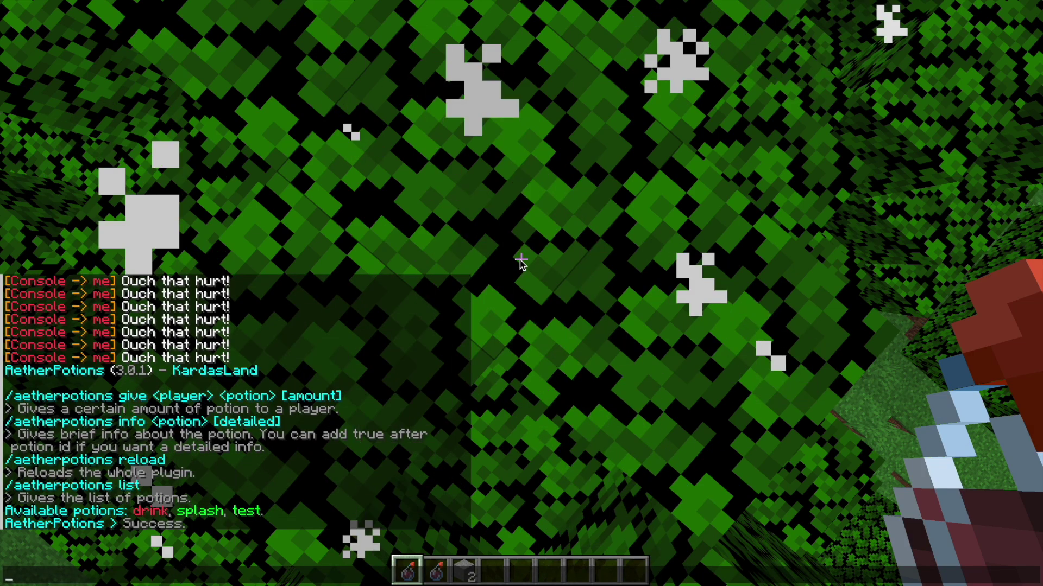
Show the info for the drink potion with the /ap info drink command and review the chat output
type("/ap i")
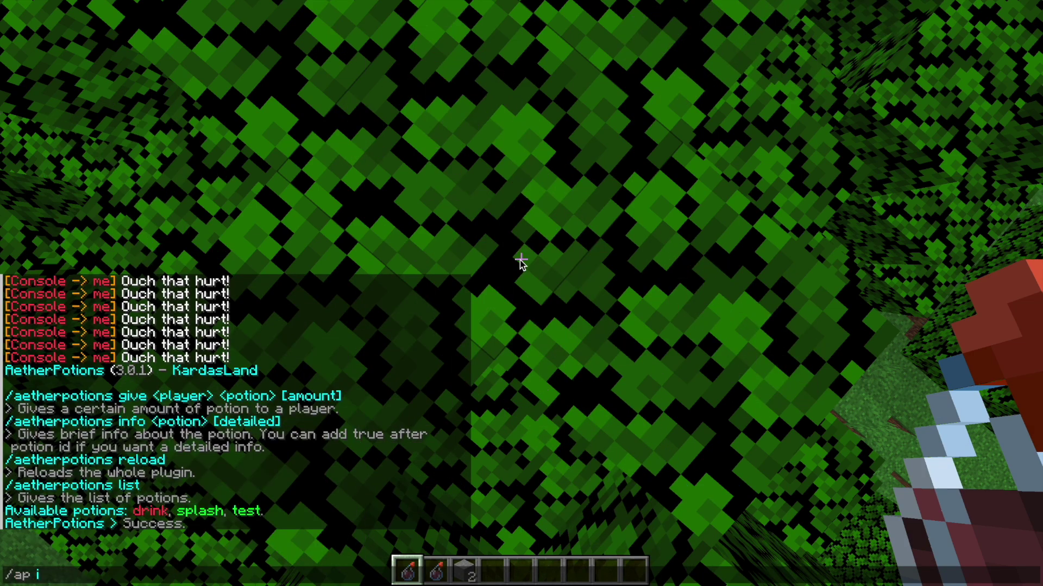
type("nfo ")
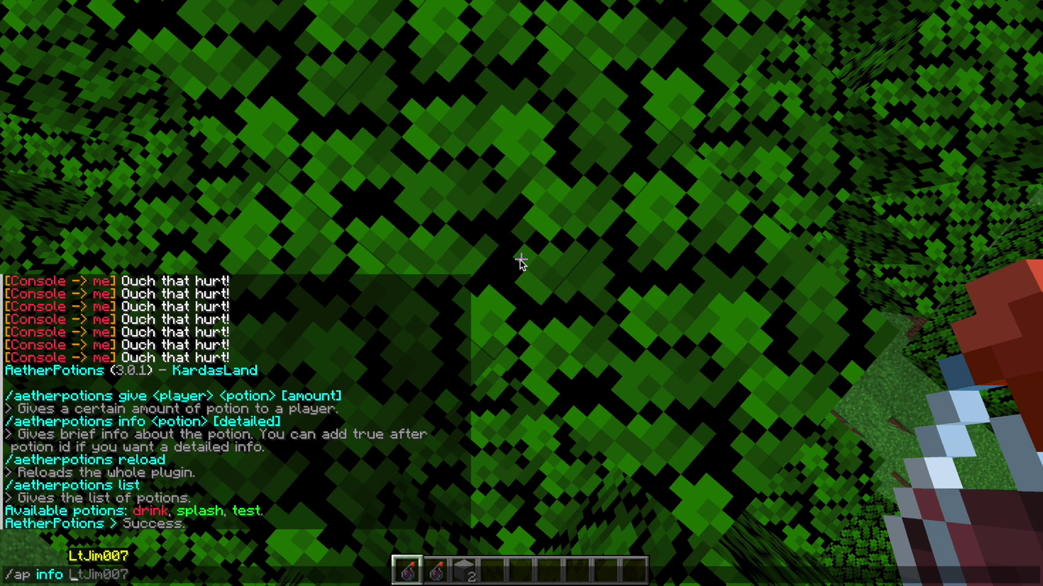
type("drink")
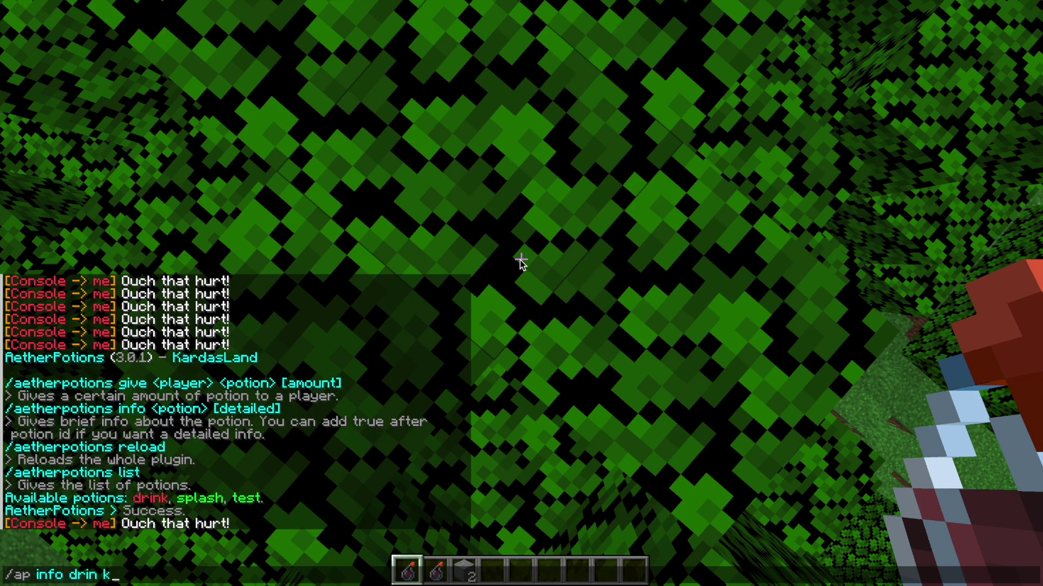
key("Return")
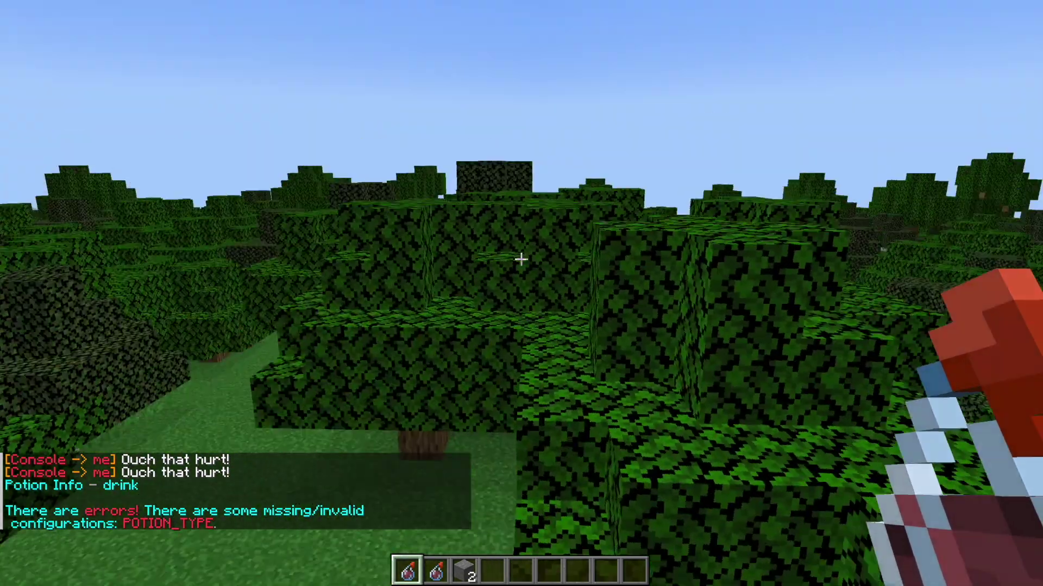
key("t")
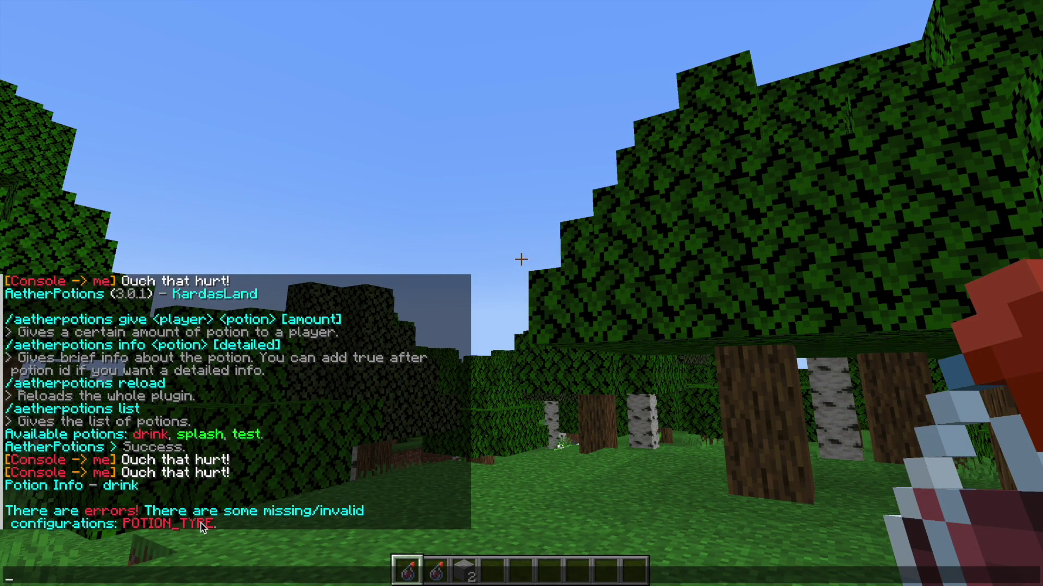
key("Escape")
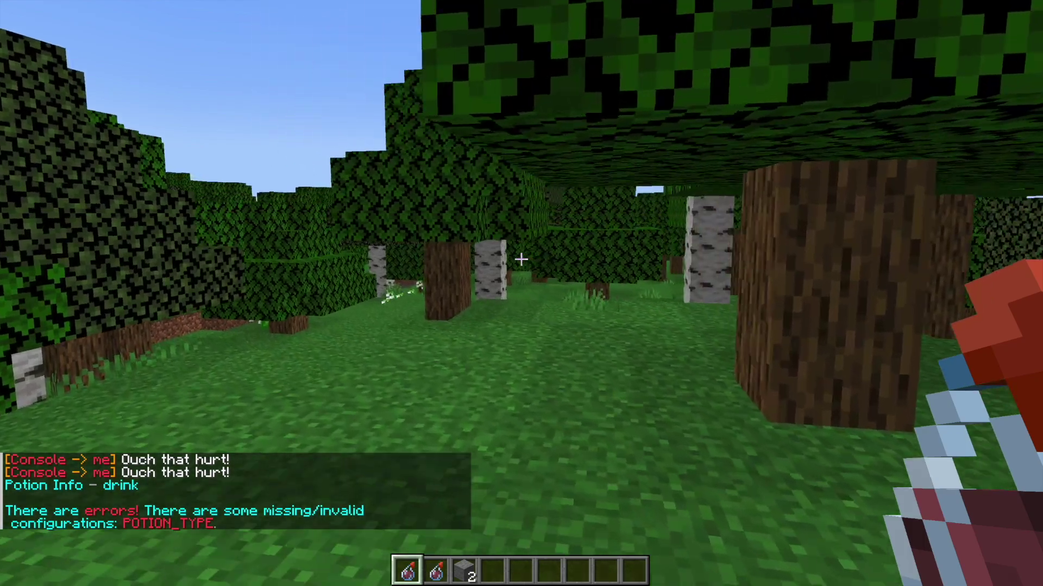
Reload the AetherPotions plugin with its chat command
key("slash")
type("ap reload")
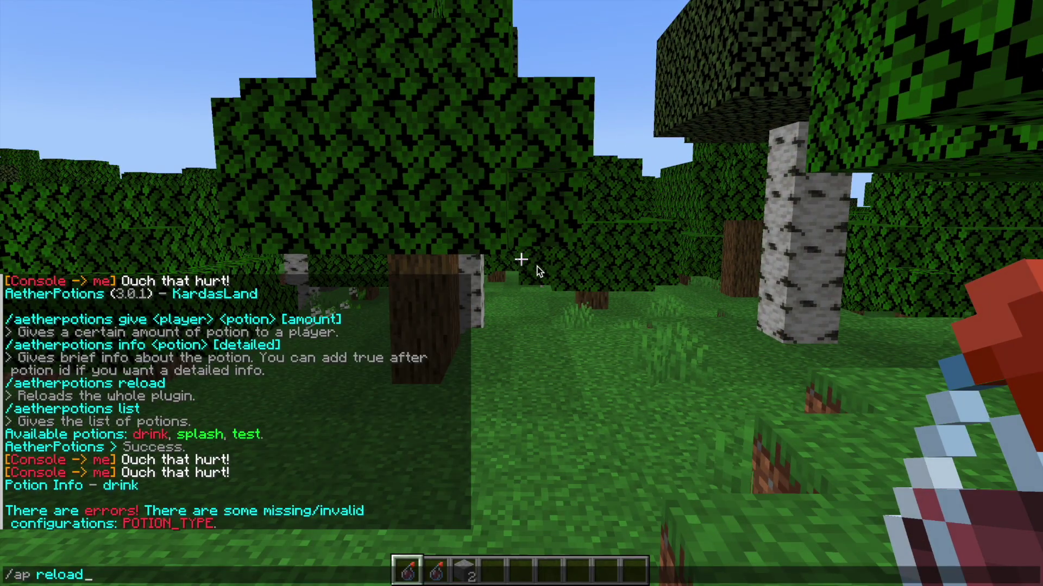
key("Return")
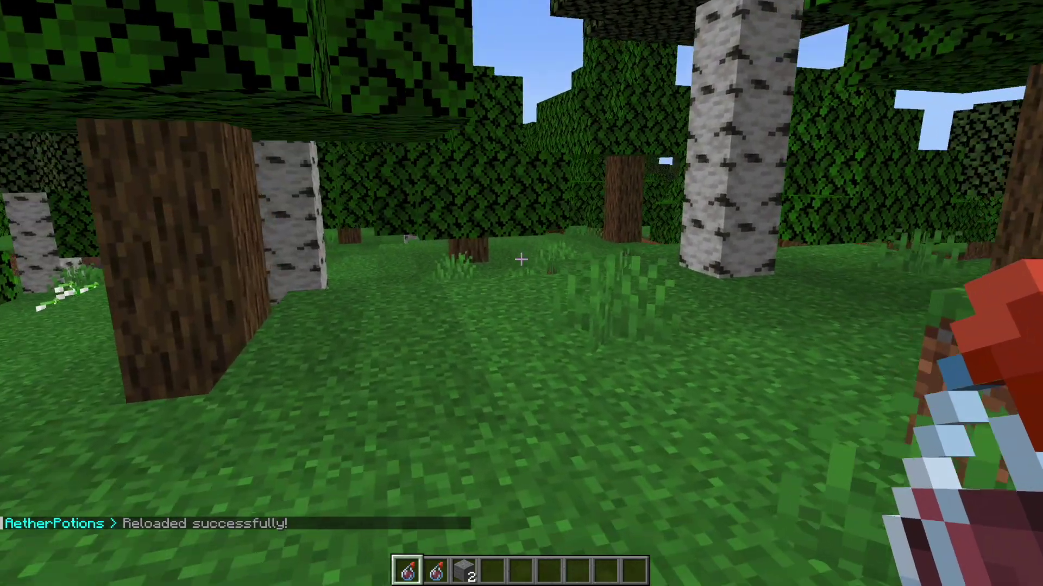
key("space")
key("space")
key("w")
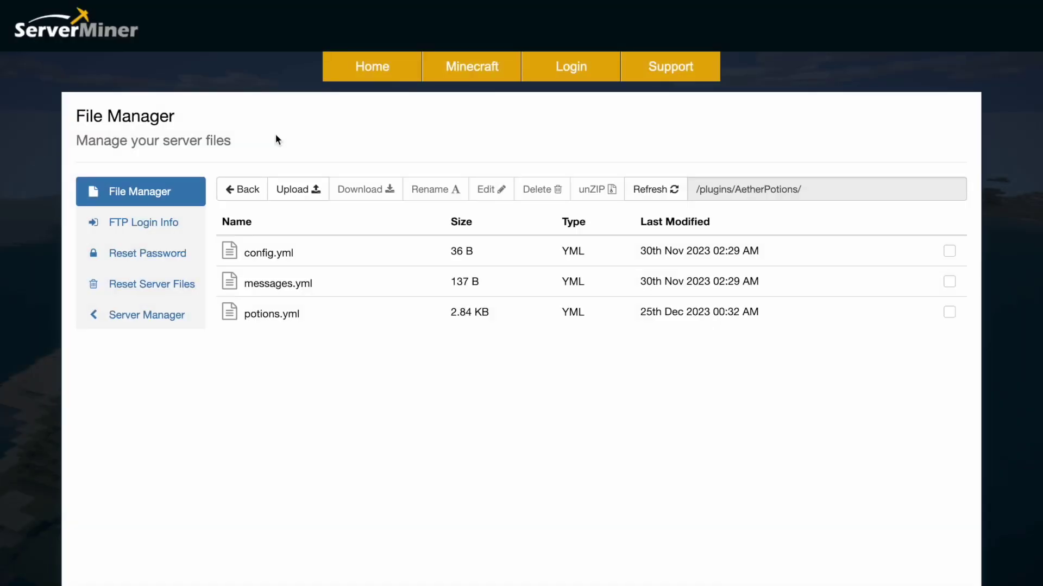
In the ServerMiner file manager, open messages.yml, return to /plugins/AetherPotions/ and open potions.yml
double_click(341, 288)
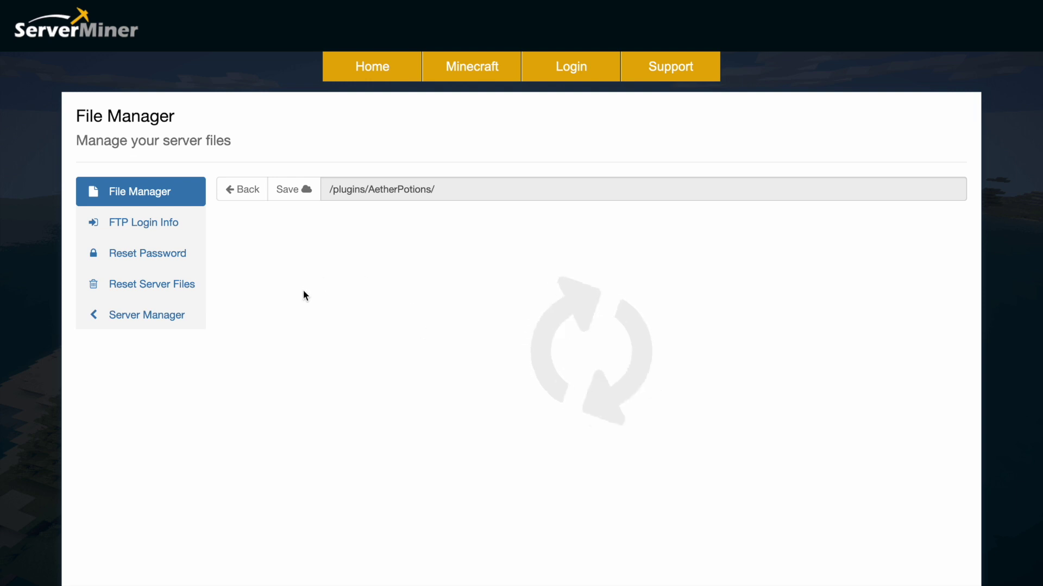
left_click(249, 190)
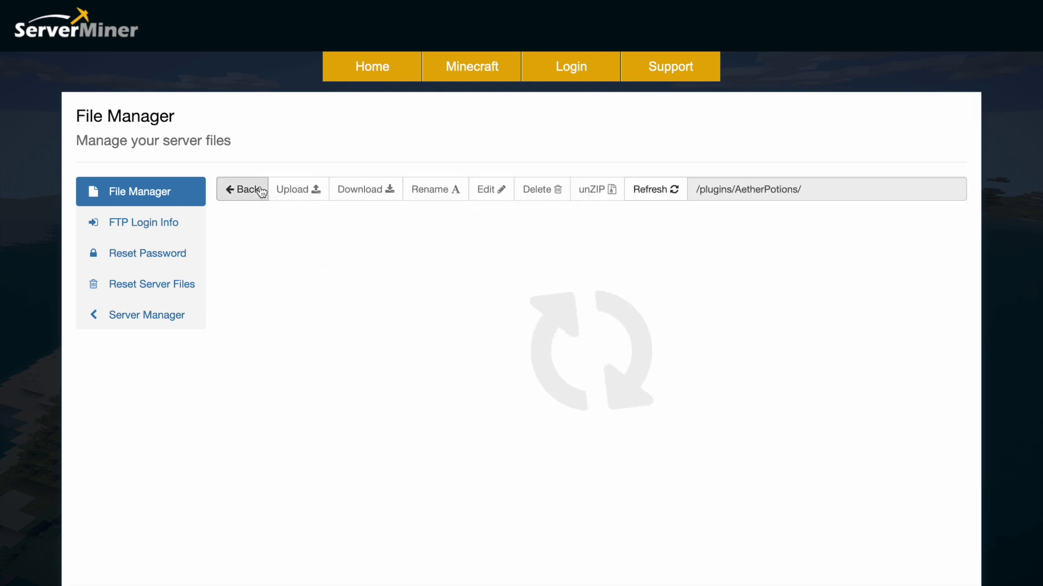
double_click(279, 314)
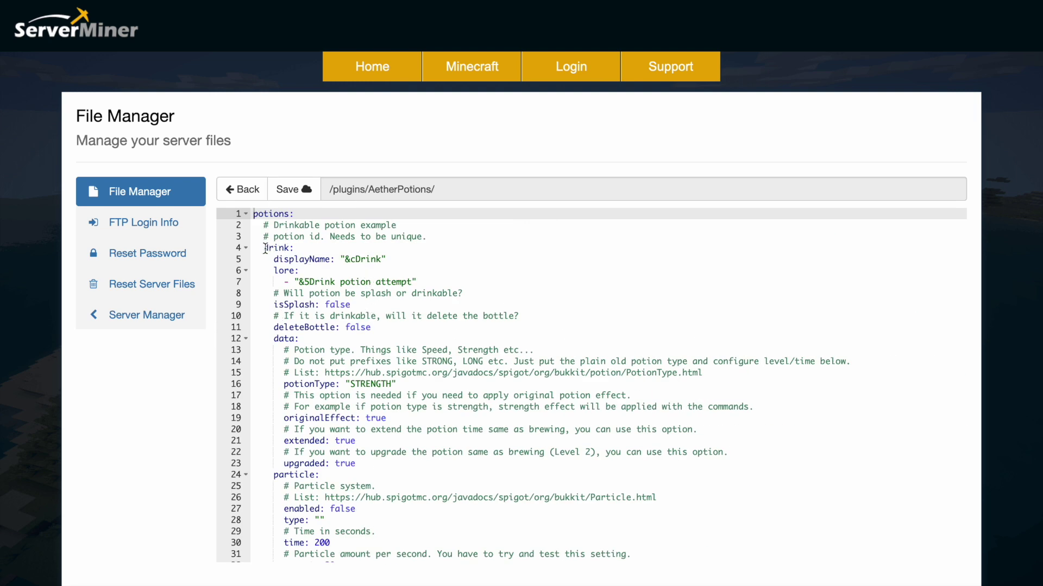
Examine the drink, splash and test potion sections of potions.yml
left_click_drag(266, 249, 425, 507)
scroll(425, 508, "down", 5)
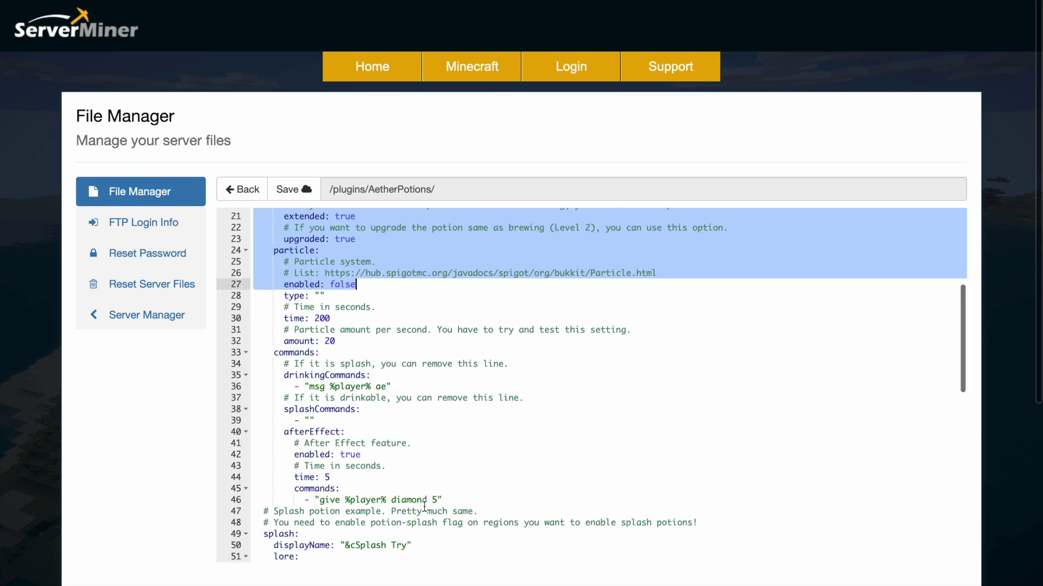
left_click(422, 485)
scroll(421, 482, "down", 6)
scroll(422, 482, "up", 1)
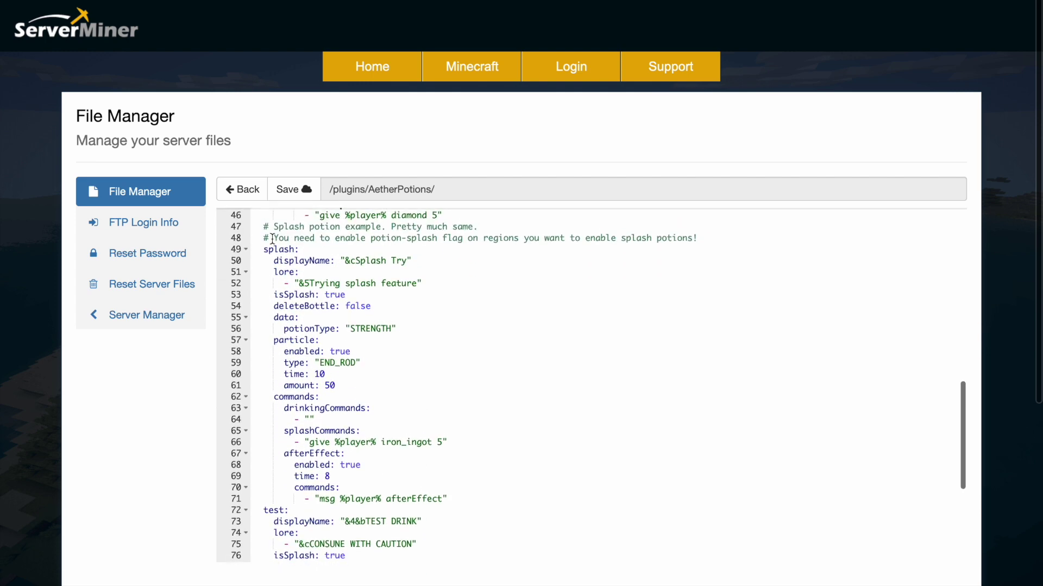
left_click_drag(264, 250, 429, 485)
left_click(422, 395)
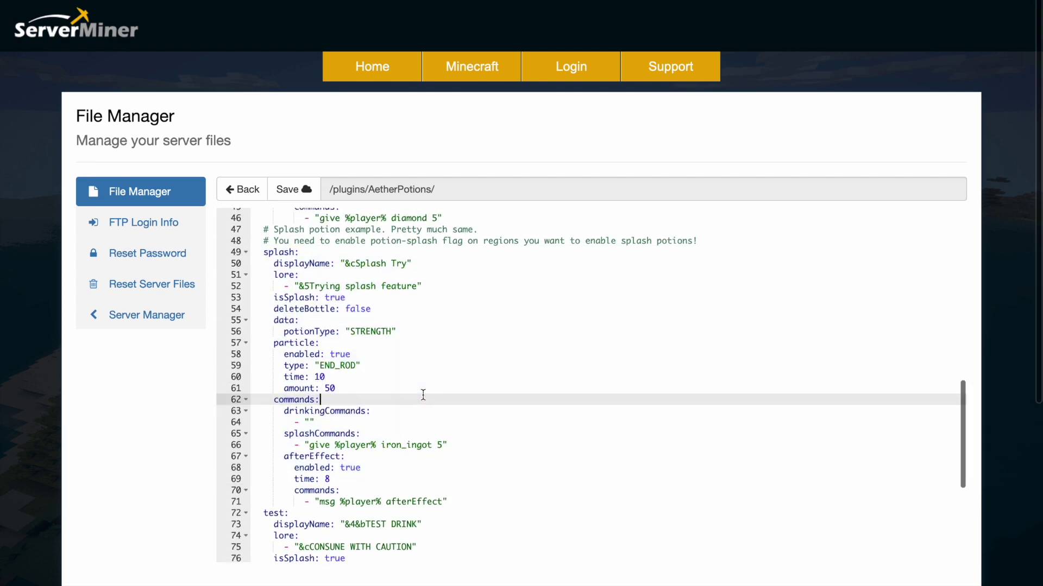
scroll(423, 394, "up", 15)
scroll(427, 353, "down", 16)
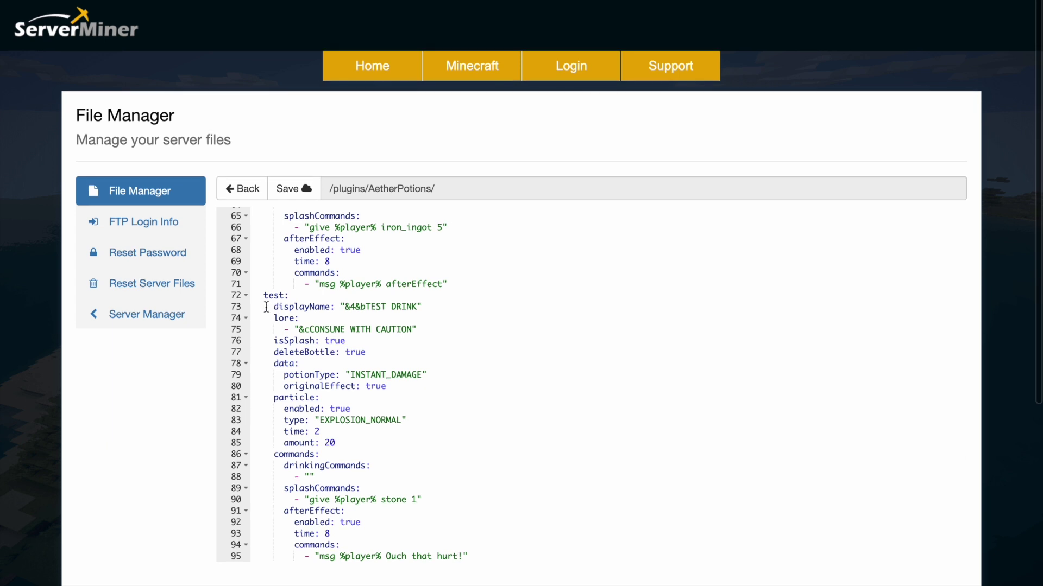
left_click_drag(262, 298, 382, 374)
left_click(382, 375)
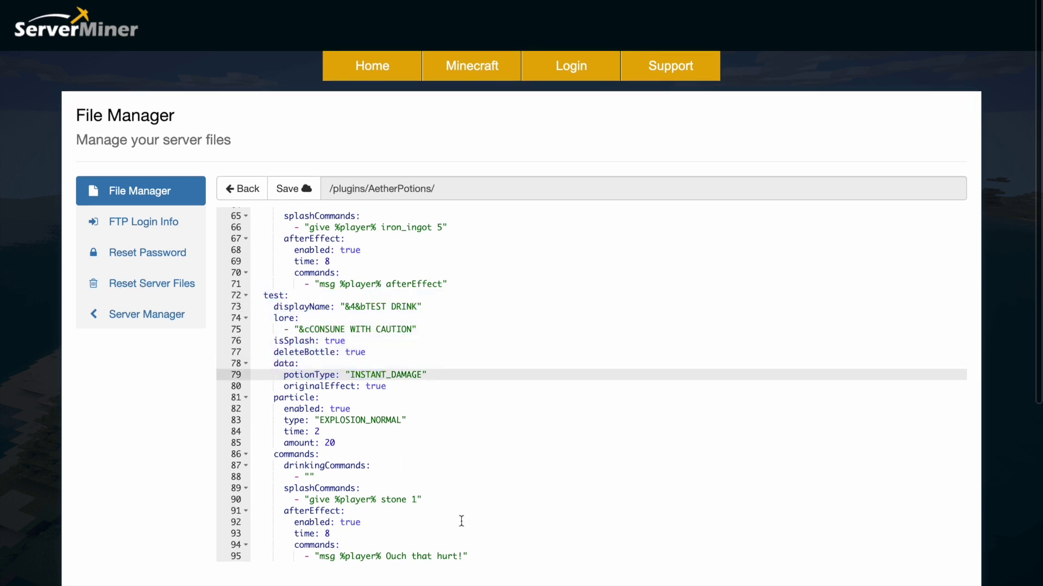
Duplicate the test potion block at the end of potions.yml as serverminer, with display name "&eserverminer" and lore "&cvery tasty"
left_click_drag(484, 554, 254, 295)
key("ctrl+c")
left_click(489, 556)
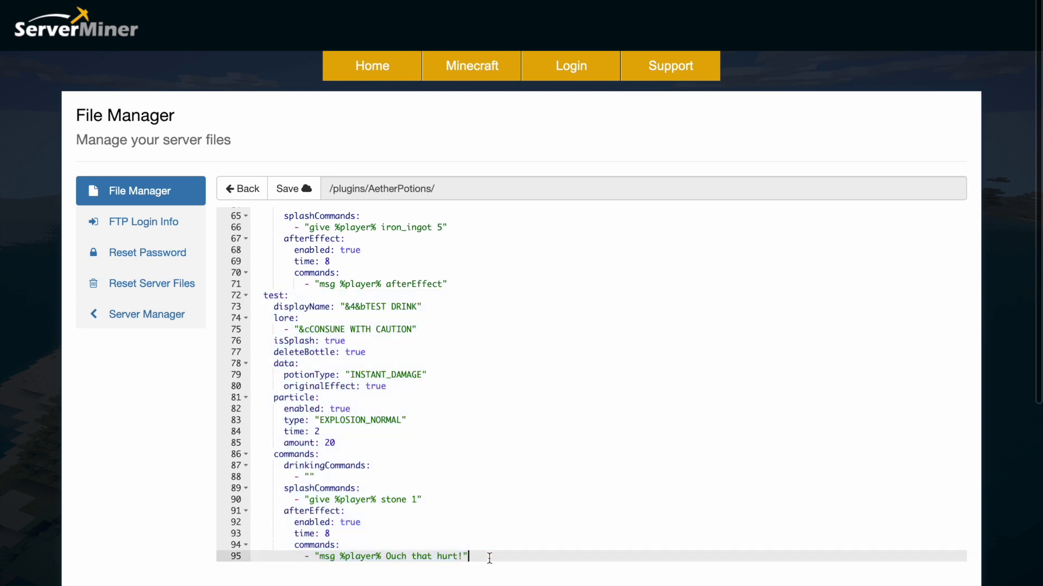
key("Return")
key("ctrl+v")
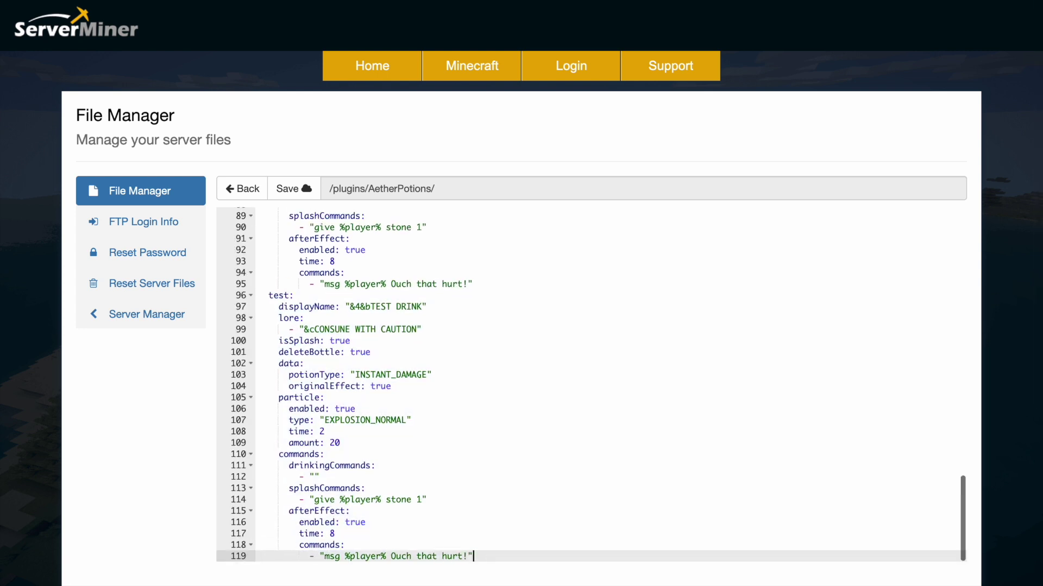
left_click(291, 295)
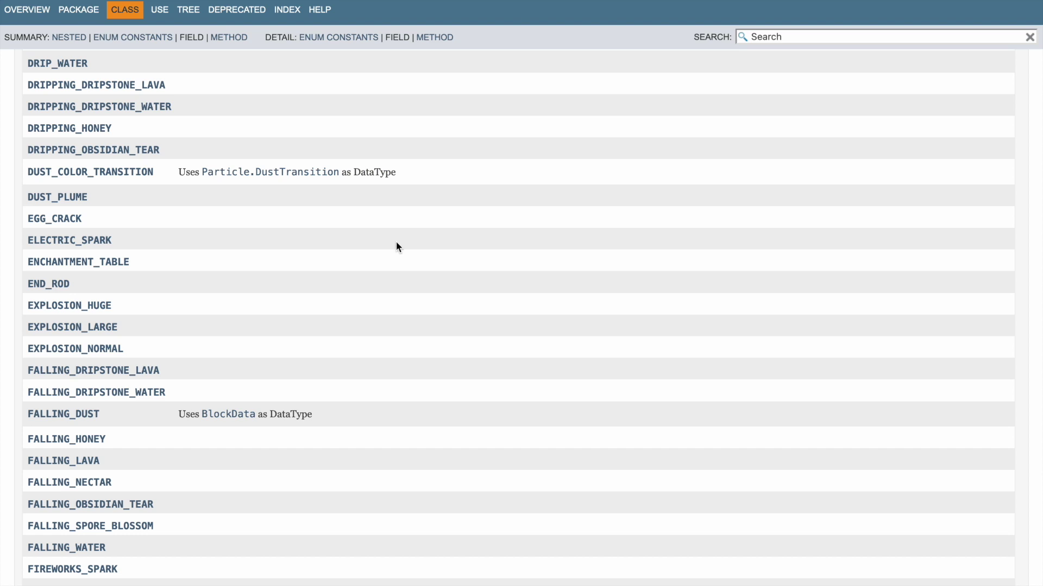
Set the serverminer potion's particle type to BUBBLE_POP from the Spigot particle list and its particle time to 4
scroll(396, 242, "up", 6)
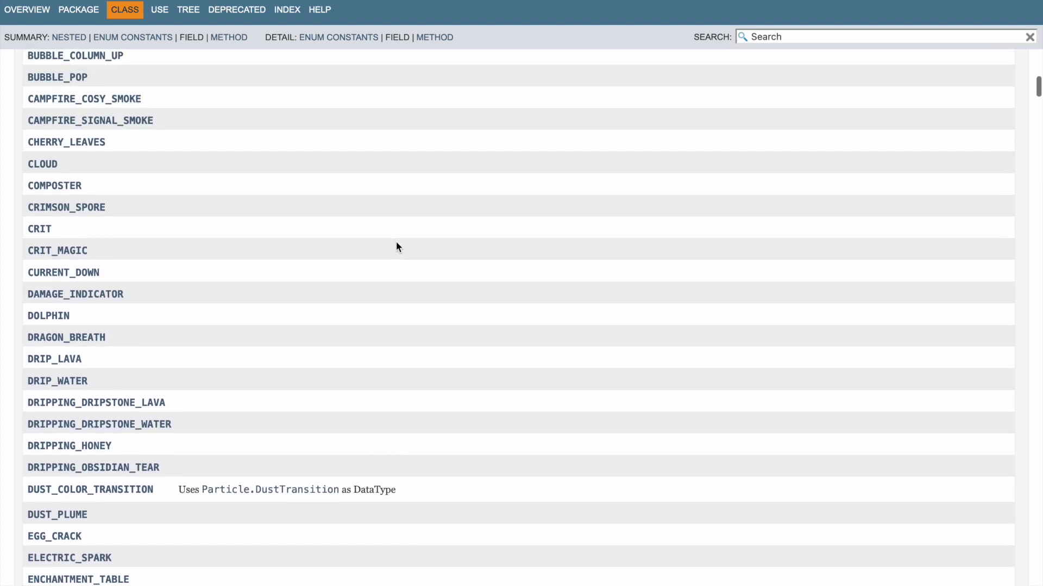
scroll(157, 348, "down", 1)
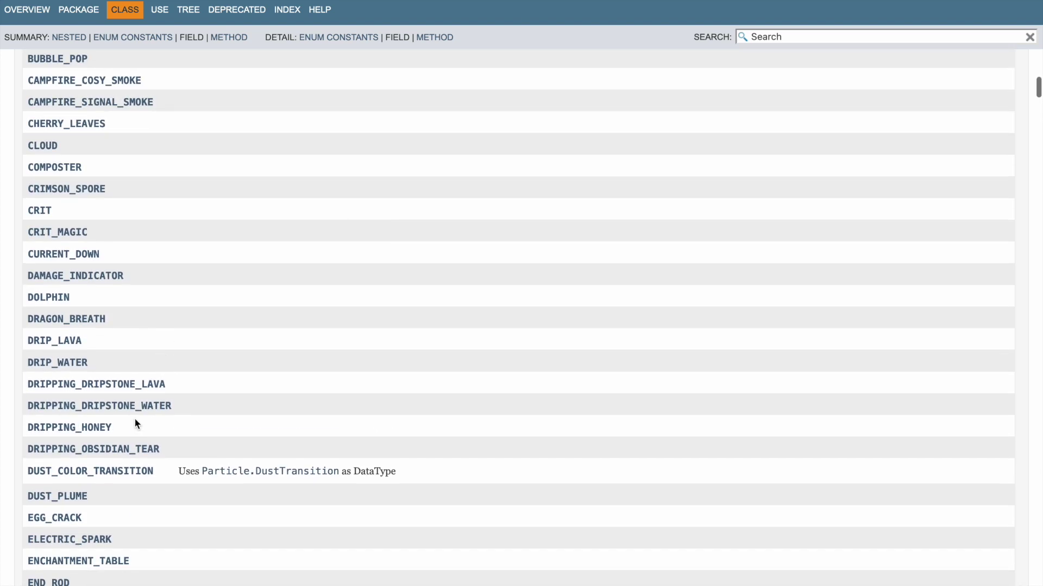
scroll(134, 244, "up", 2)
scroll(134, 248, "up", 3)
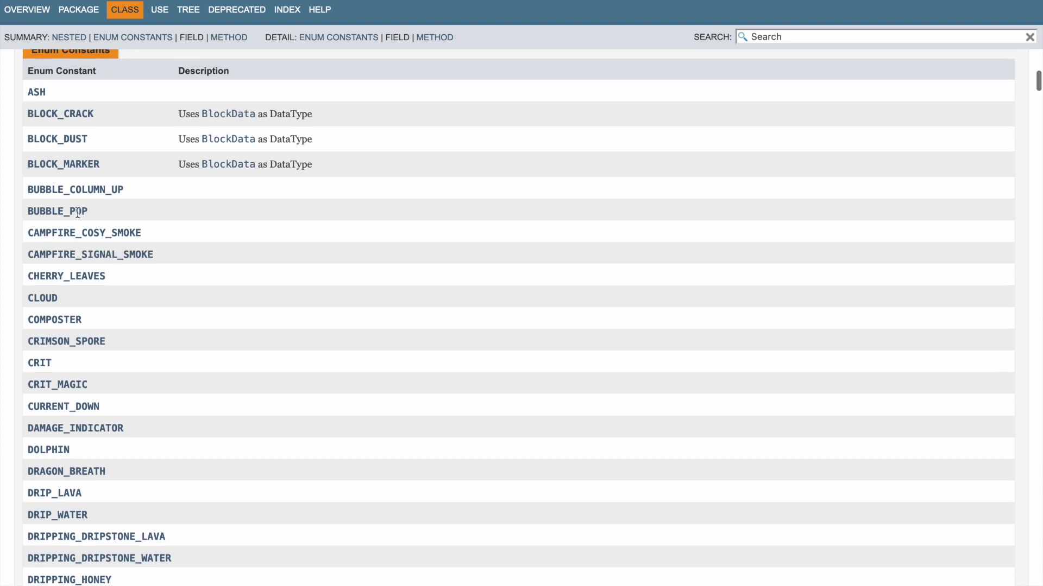
left_click_drag(88, 213, 33, 212)
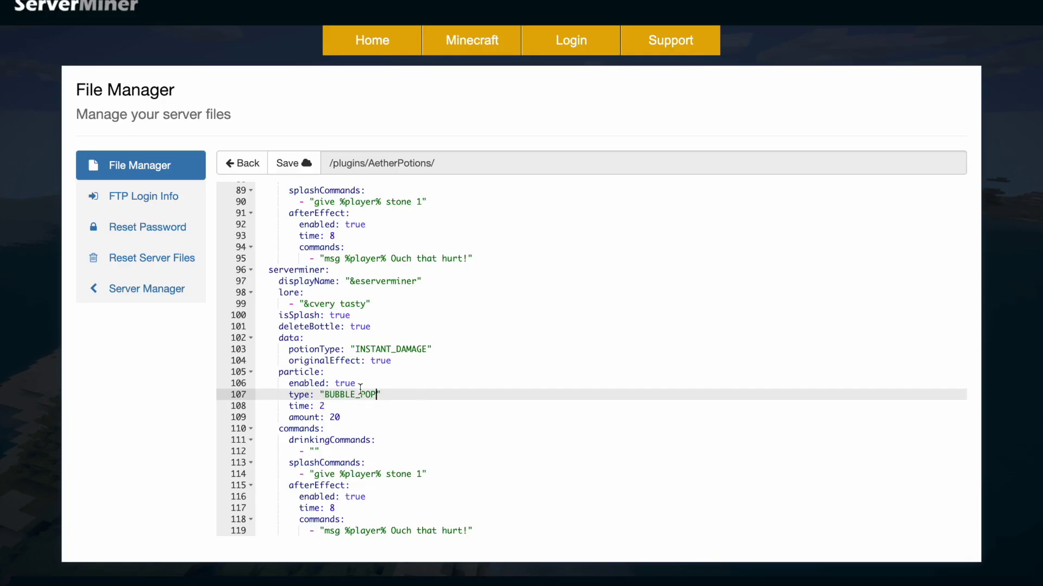
left_click(323, 406)
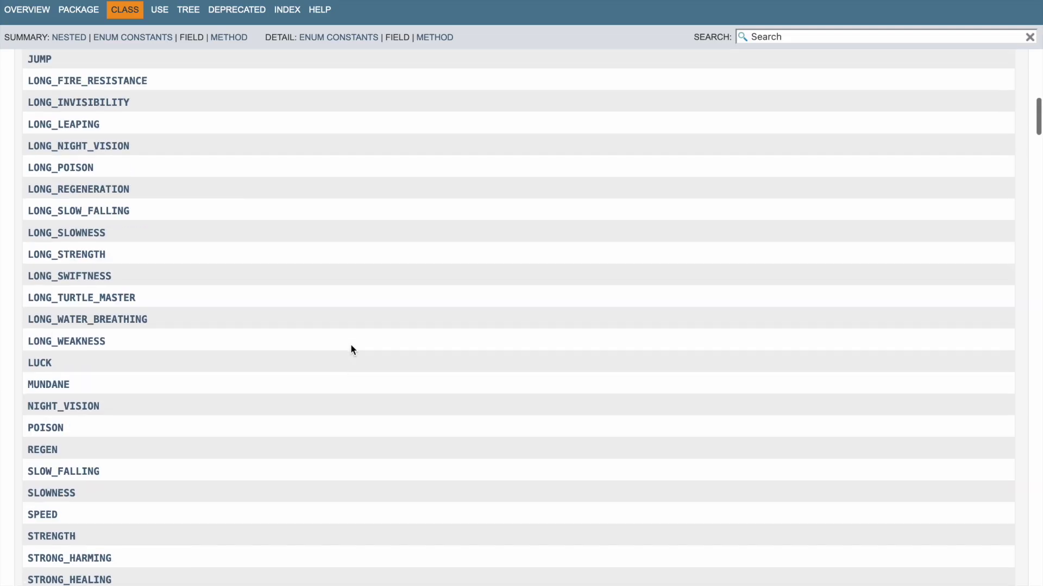
Set the serverminer potion's particle amount to 30 and its potionType to NIGHT_VISION from the Spigot potion type list
scroll(350, 343, "up", 1)
scroll(350, 344, "down", 3)
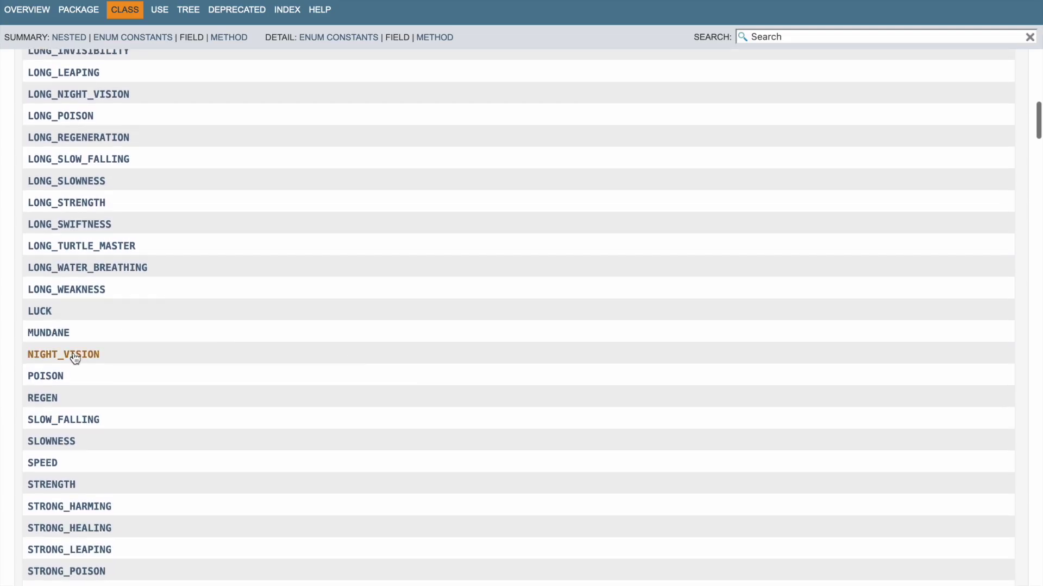
scroll(263, 376, "down", 3)
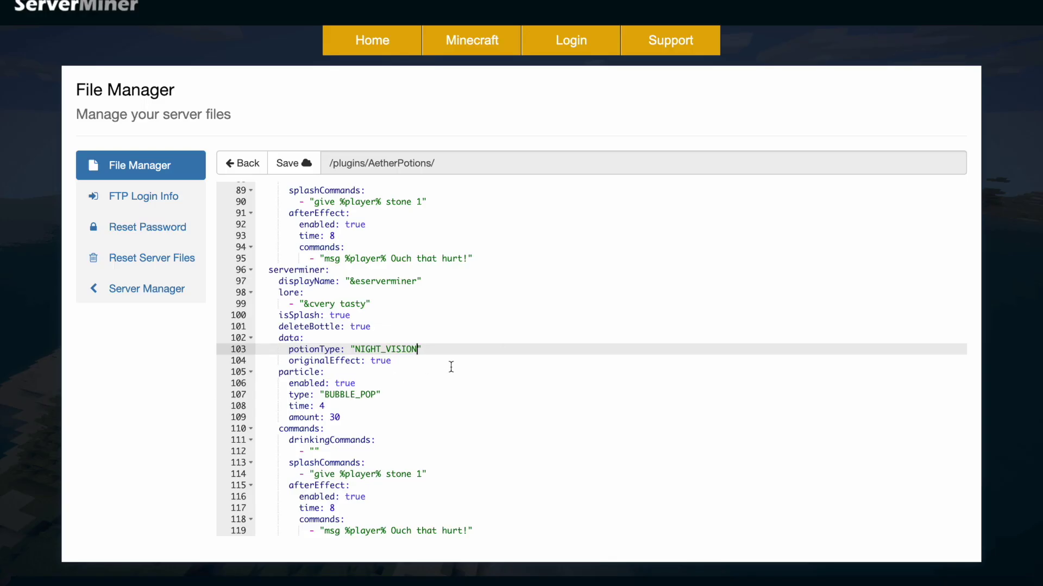
Change the serverminer potion's splash command to "eco give %player% 1"
left_click(421, 474)
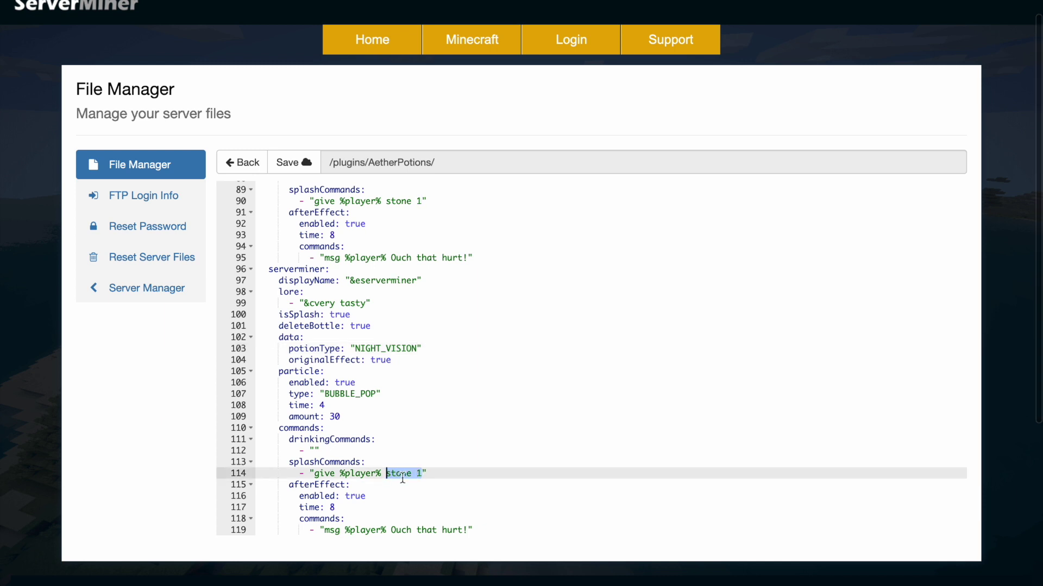
left_click(315, 474)
type("eco")
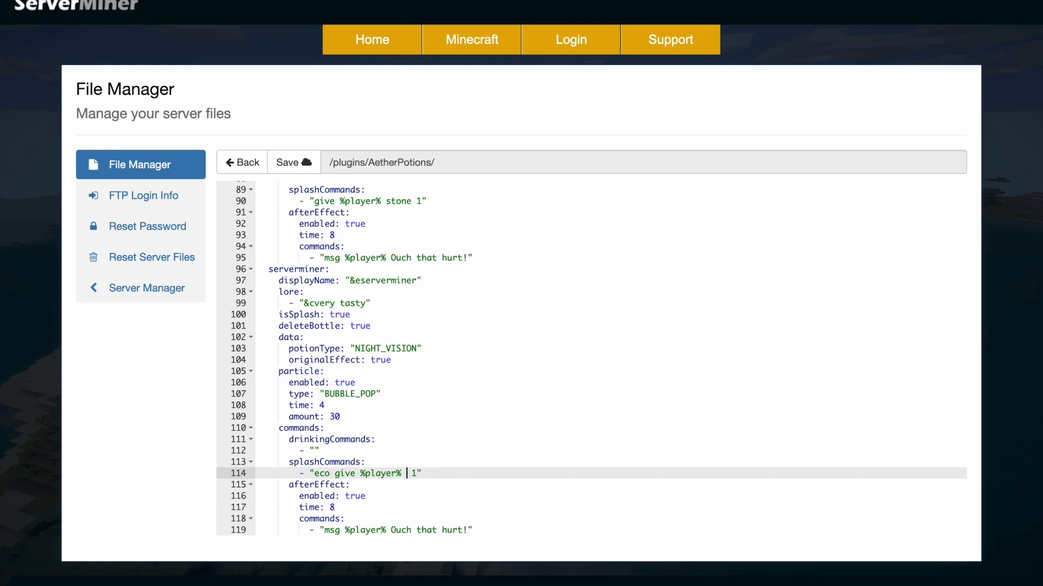
scroll(392, 494, "down", 1)
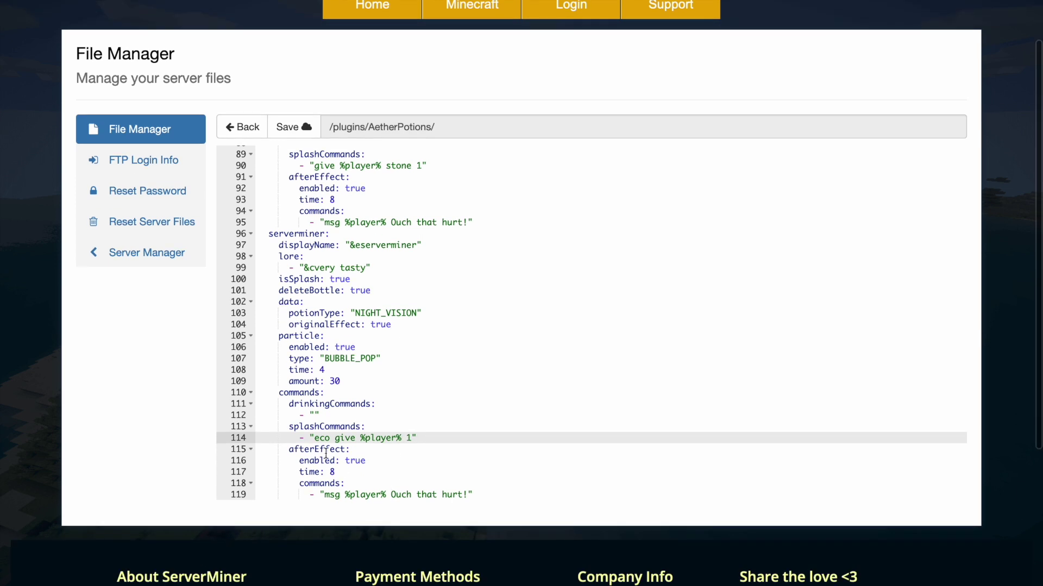
Examine the serverminer after-effect command and the commented settings of the drink example in potions.yml
left_click_drag(472, 494, 309, 493)
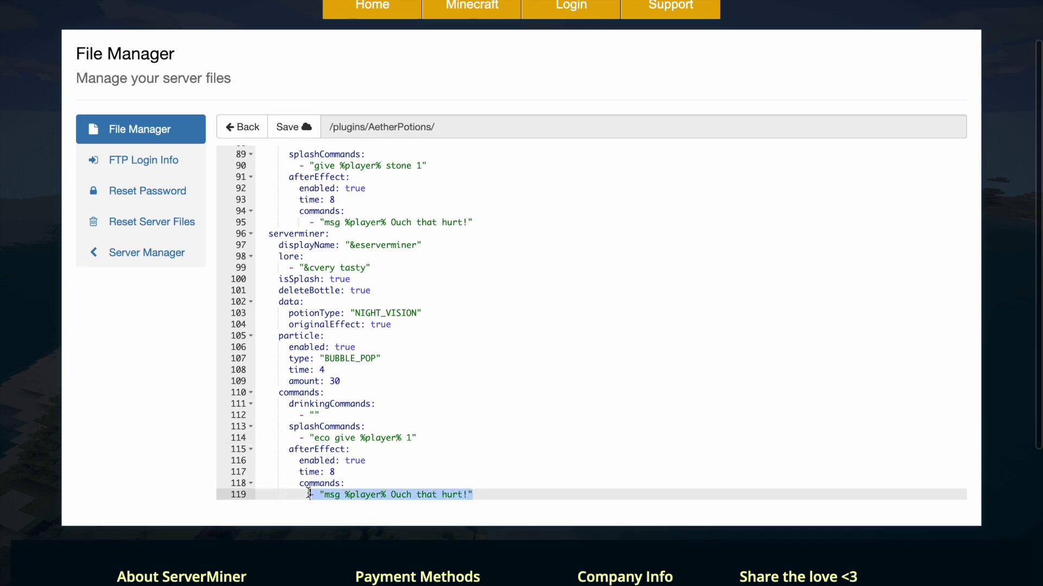
left_click(354, 494)
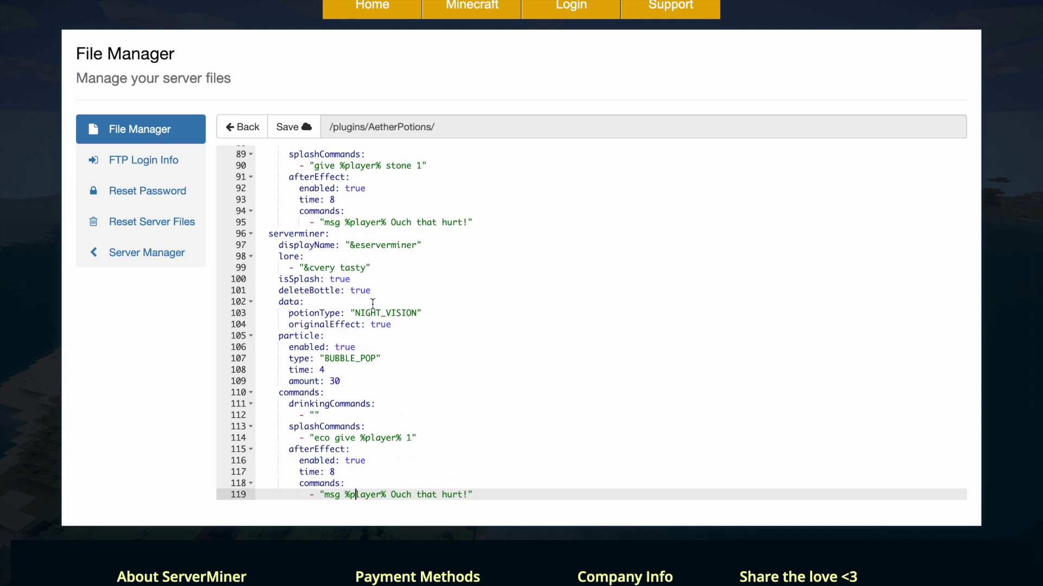
scroll(372, 303, "up", 15)
scroll(373, 303, "up", 2)
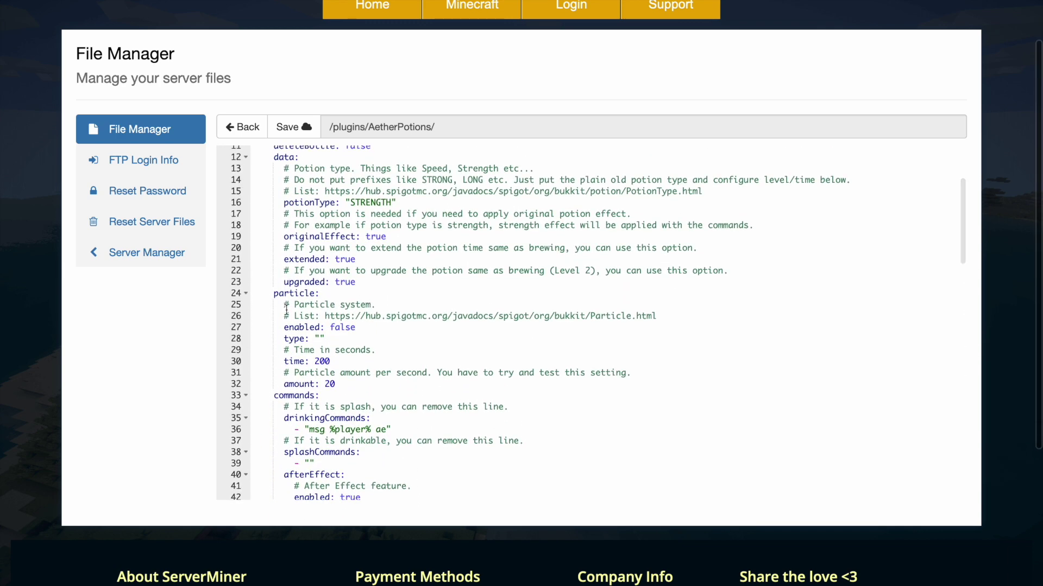
scroll(374, 394, "down", 3)
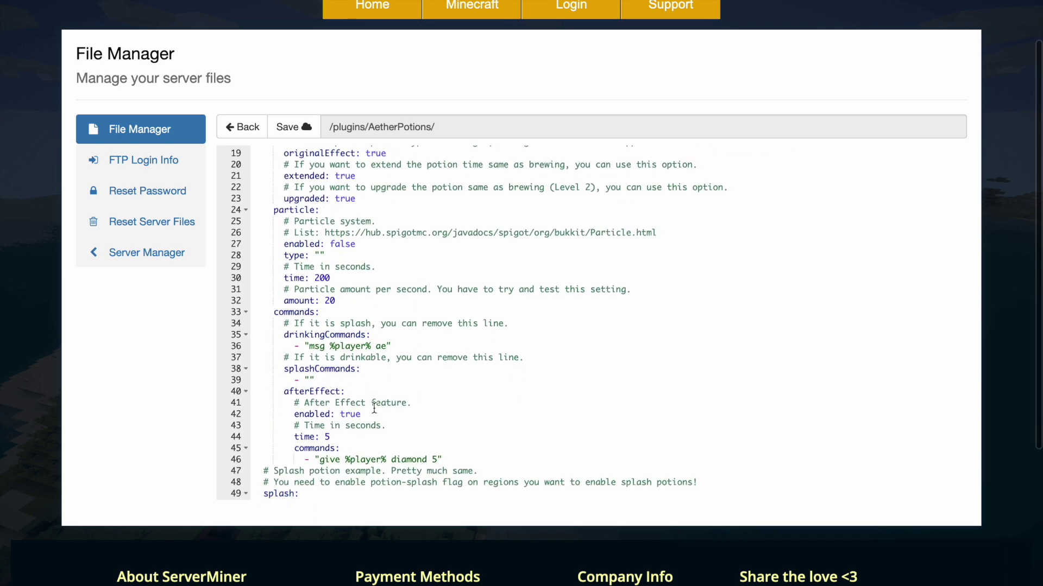
scroll(392, 348, "up", 6)
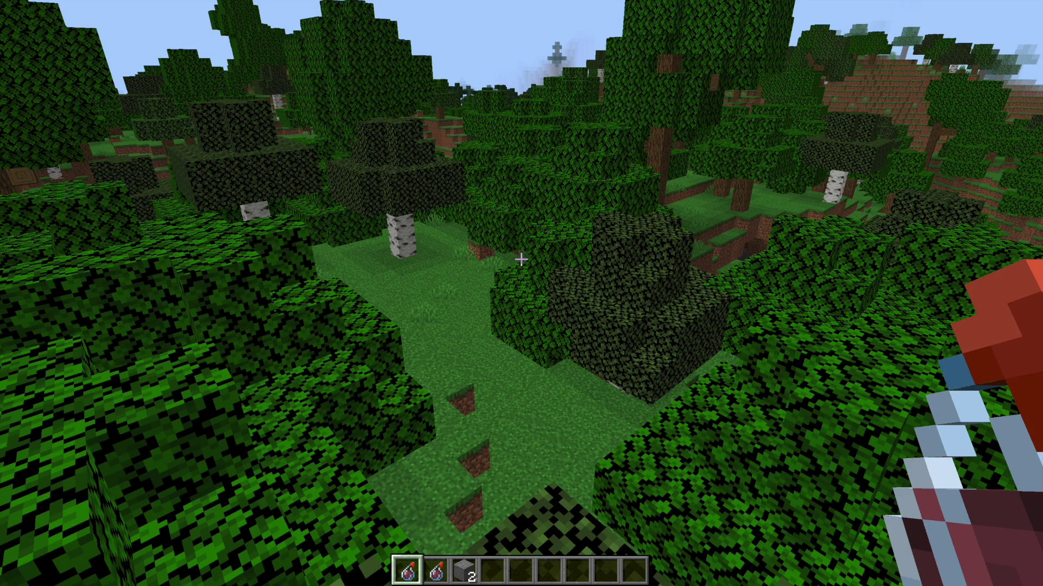
Switch to Minecraft, reload the AetherPotions plugin with /ap reload and list the available potions with /ap list
type("/ap reload")
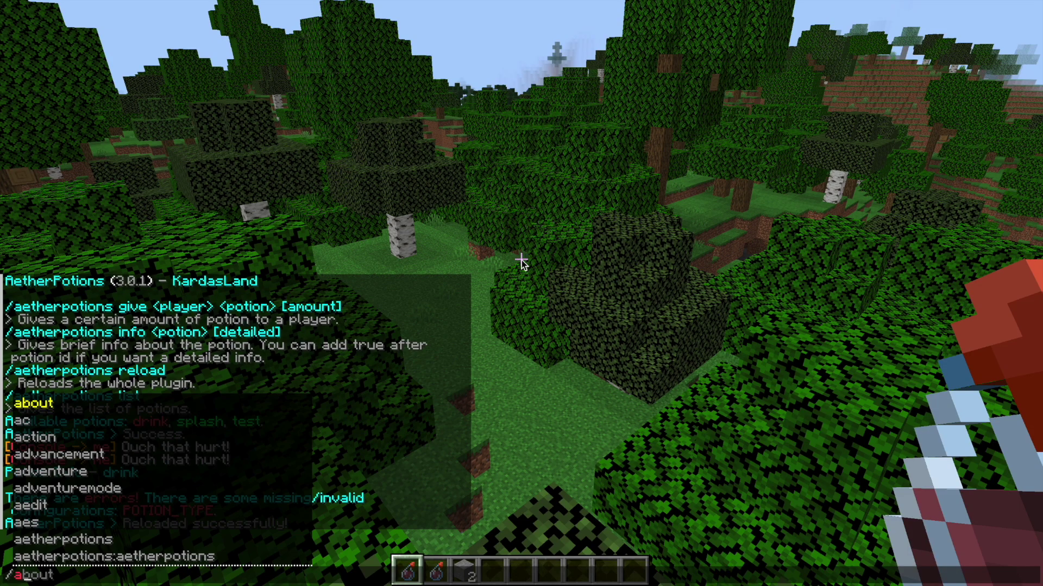
key("Return")
type("/ap list")
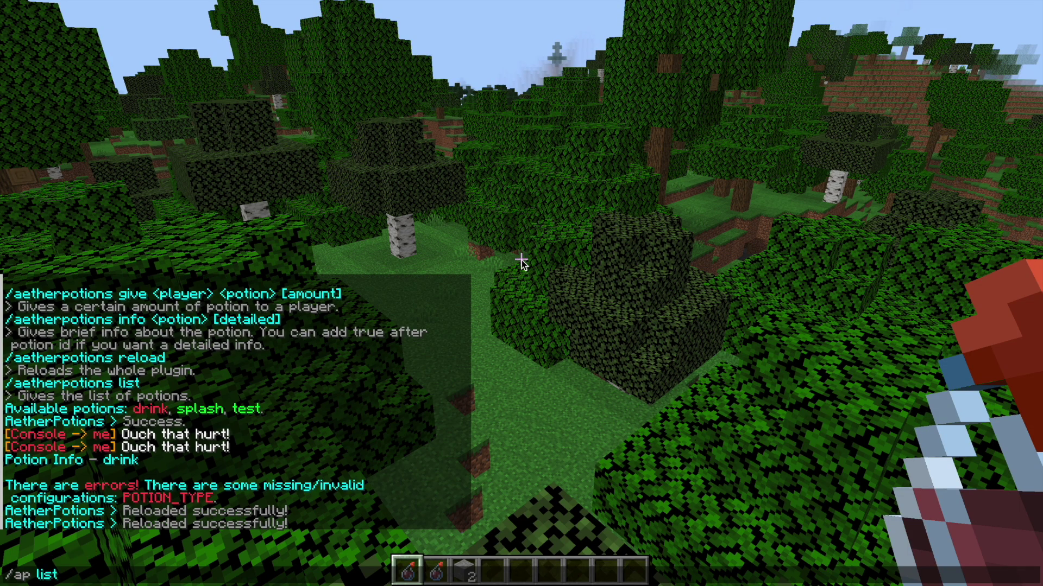
key("Return")
key("w")
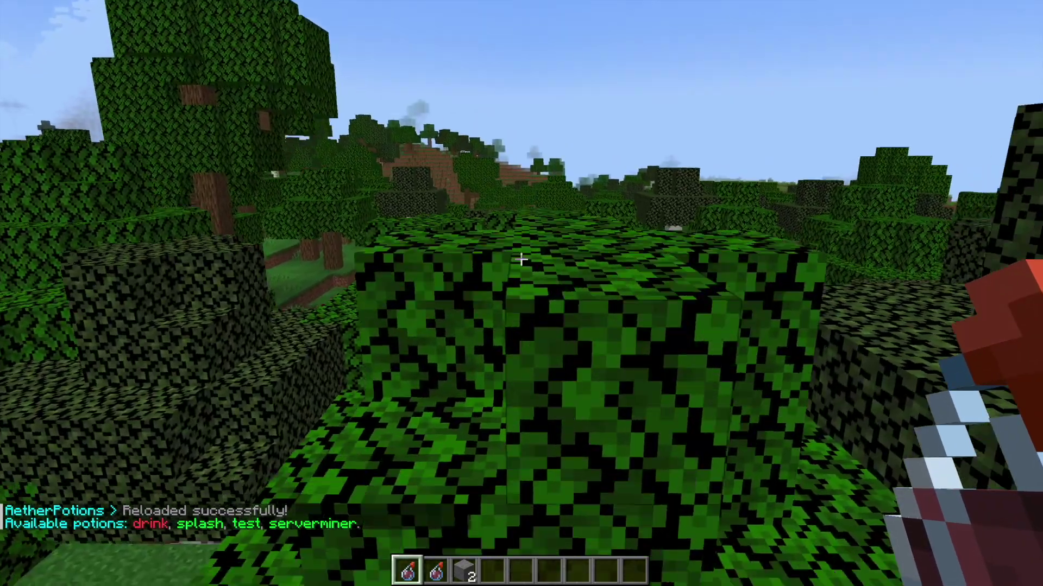
Give the player serverminer potions with /ap give, hold one, and inspect its name and lore in the inventory
type("a/ap give ")
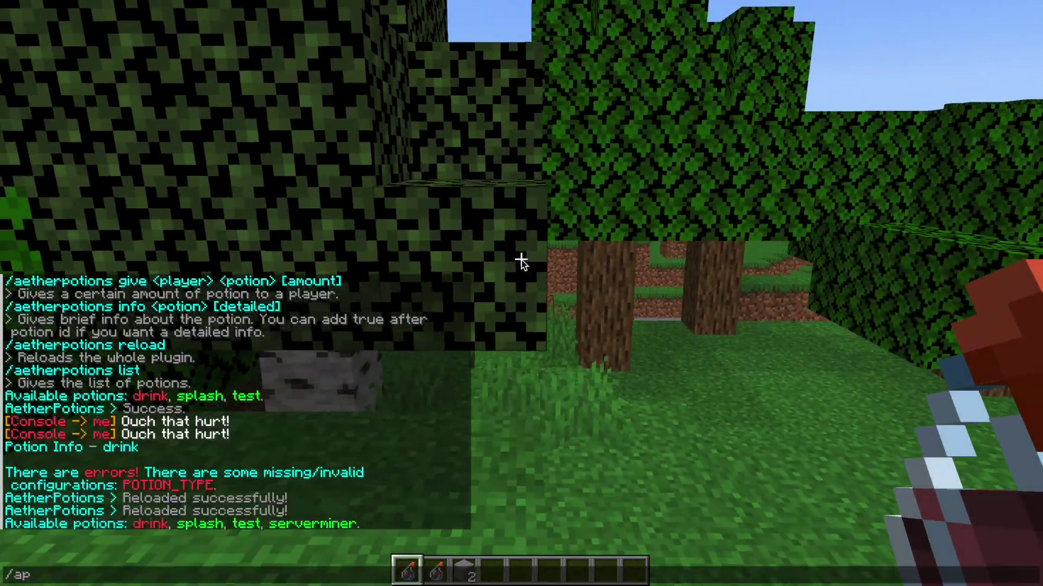
type("serverminer 4")
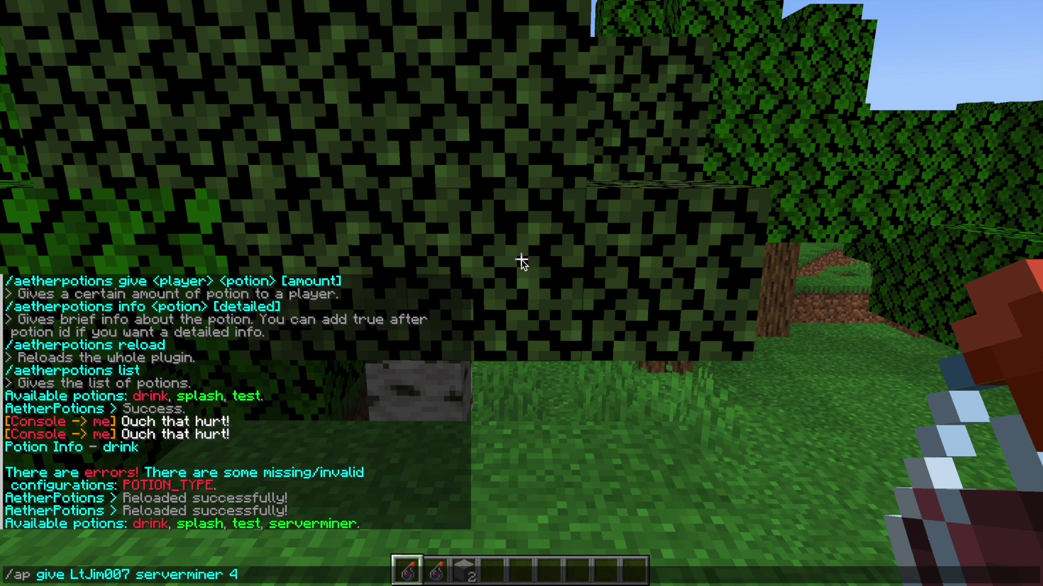
key("Return")
scroll(521, 262, "down", 5)
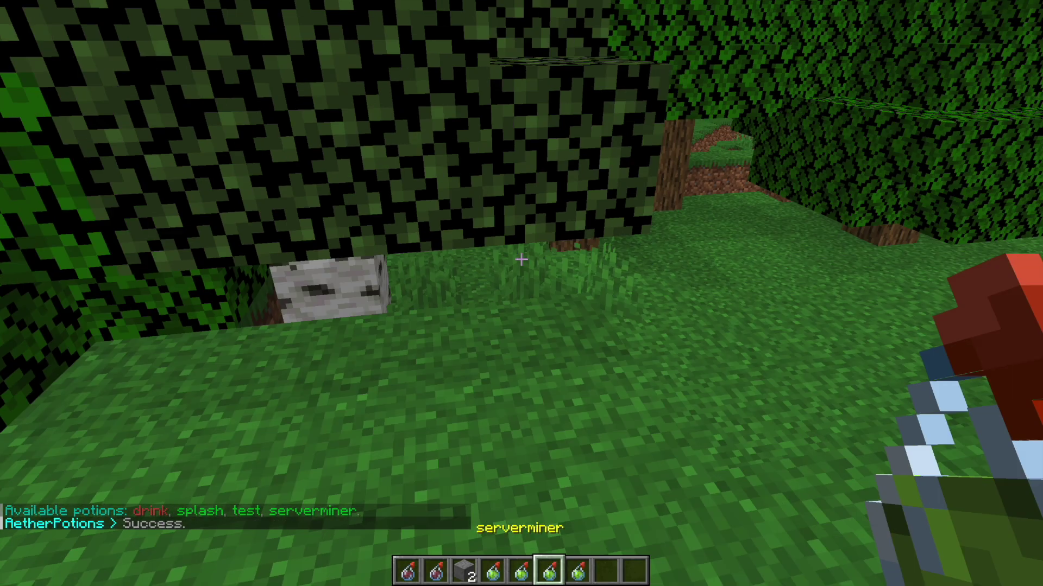
key("e")
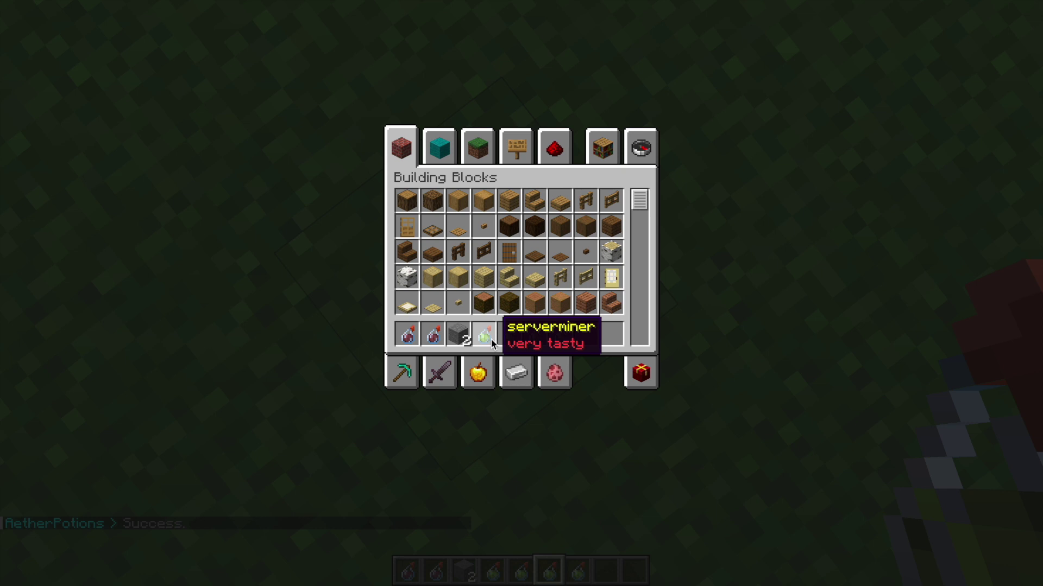
key("e")
Throw a serverminer splash potion at the grass underfoot and move through the forest to observe its effects
right_click(521, 261)
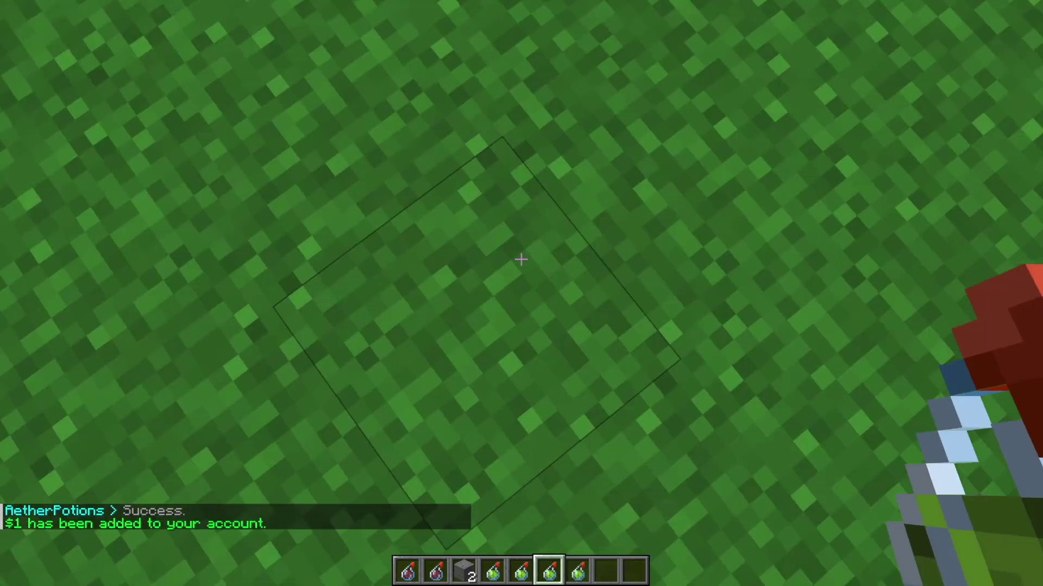
key("w")
key("space")
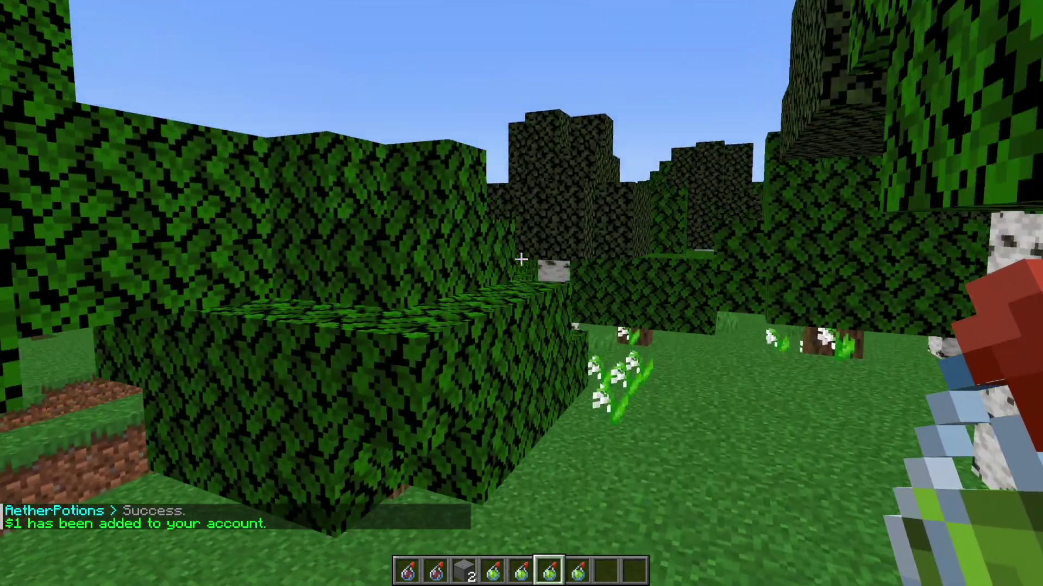
key("w")
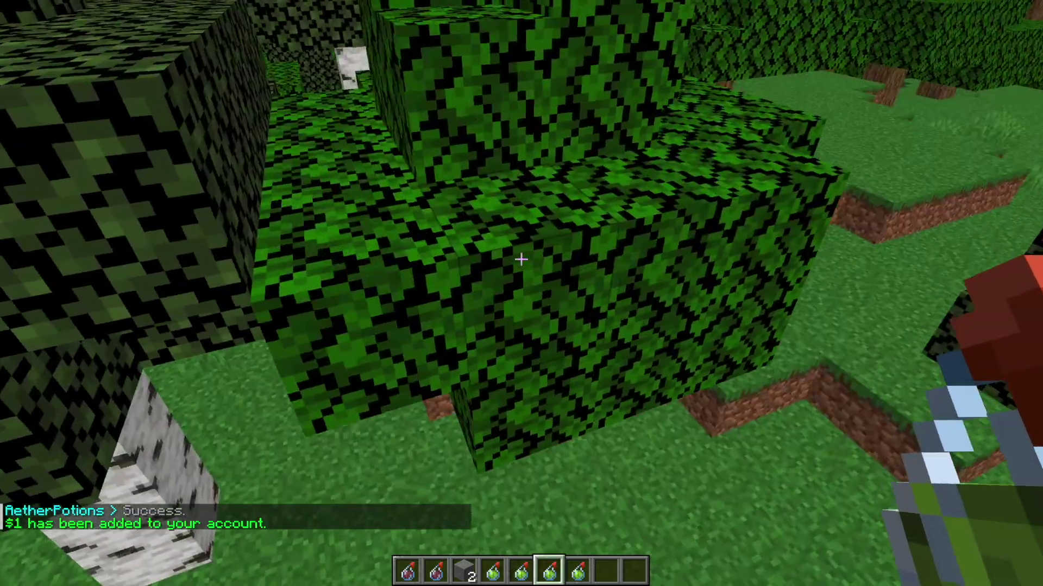
Throw several more serverminer potions at the nearby leaves and change the world time with /night
key("shift")
left_click(521, 259)
left_click(521, 260)
left_click(520, 259)
left_click(521, 259)
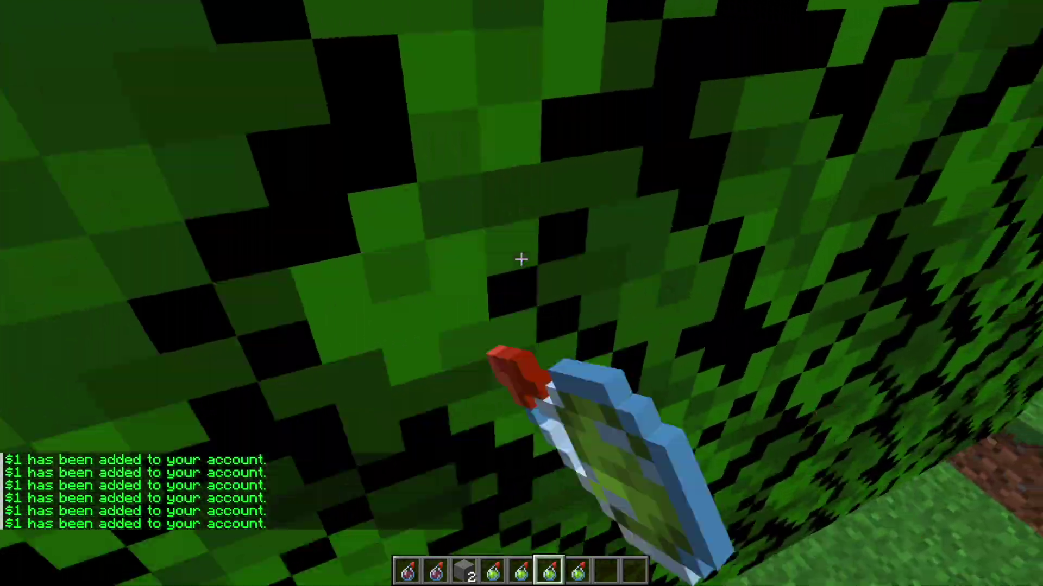
left_click(521, 259)
left_click(521, 259)
left_click(521, 259)
type("/night")
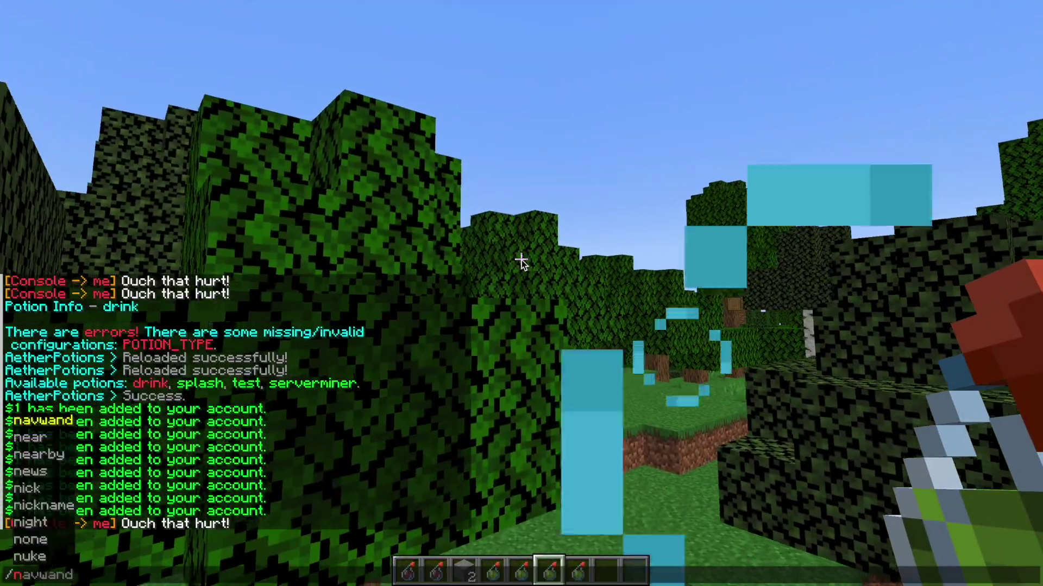
key("Return")
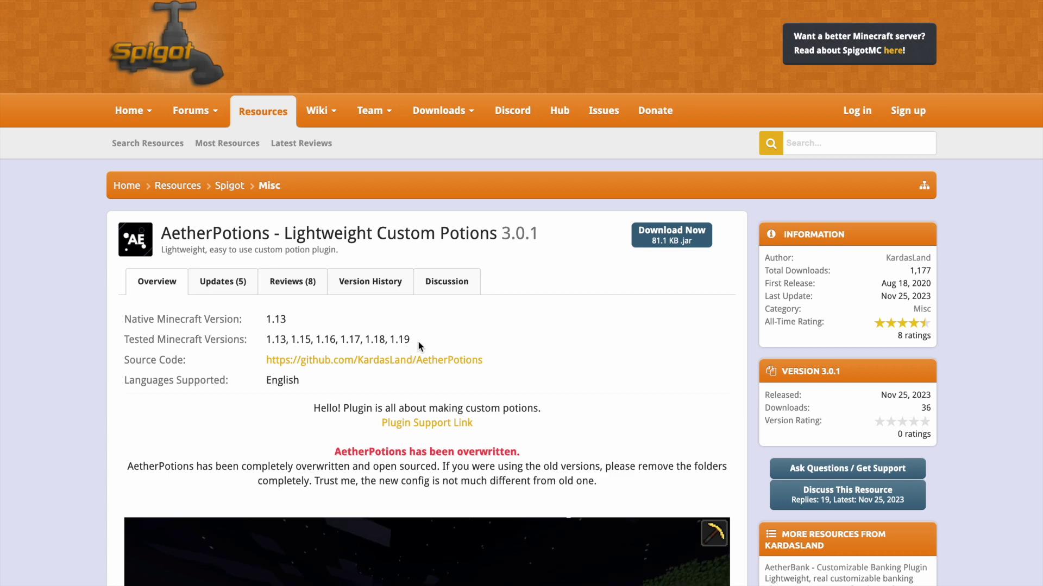
Review the features and the expanded potions.yml spoiler on the AetherPotions Spigot page, and collapse the spoiler to reach the commands and permissions
scroll(418, 341, "down", 10)
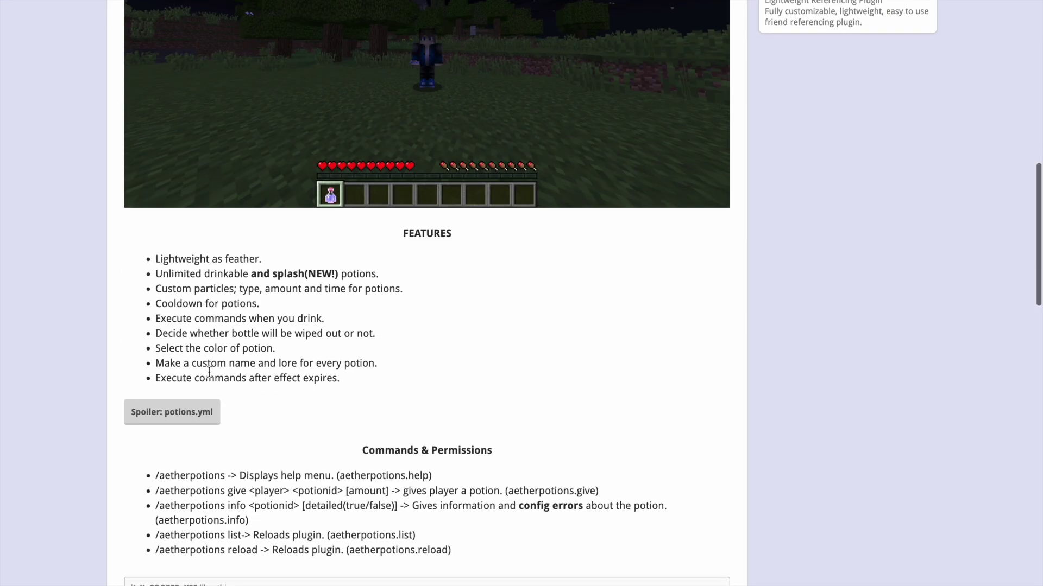
left_click(180, 412)
scroll(194, 415, "down", 5)
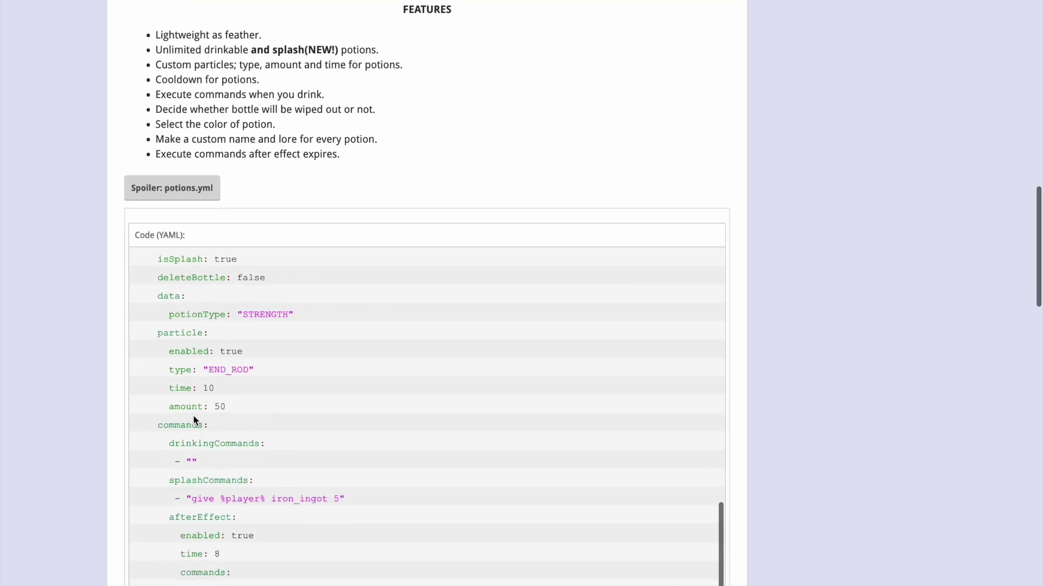
left_click(172, 188)
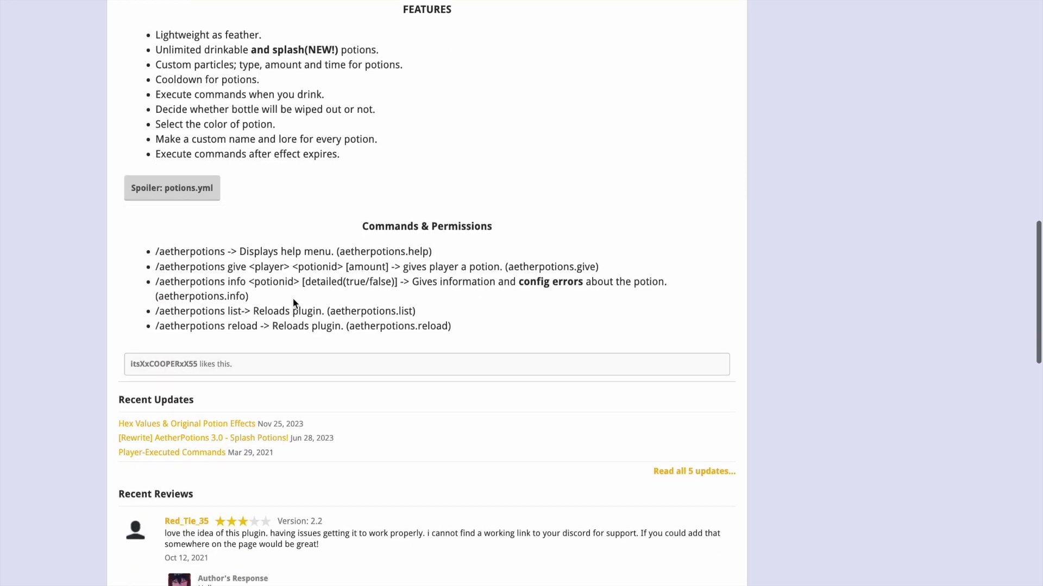